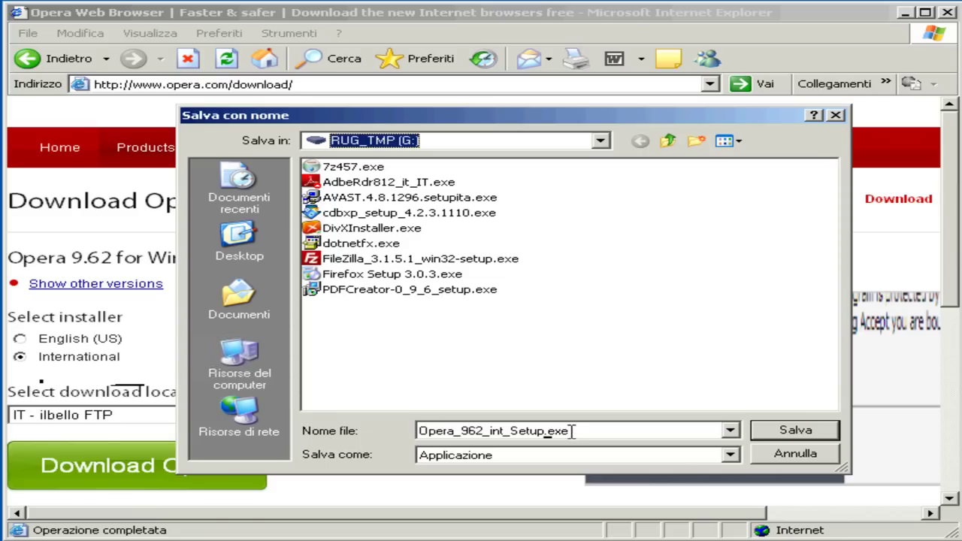
Save Opera_962_int_Setup.exe to the RUG_TMP (G:) drive and close the completed download and the browser
{"action": "double_click", "coordinate": [531, 430]}
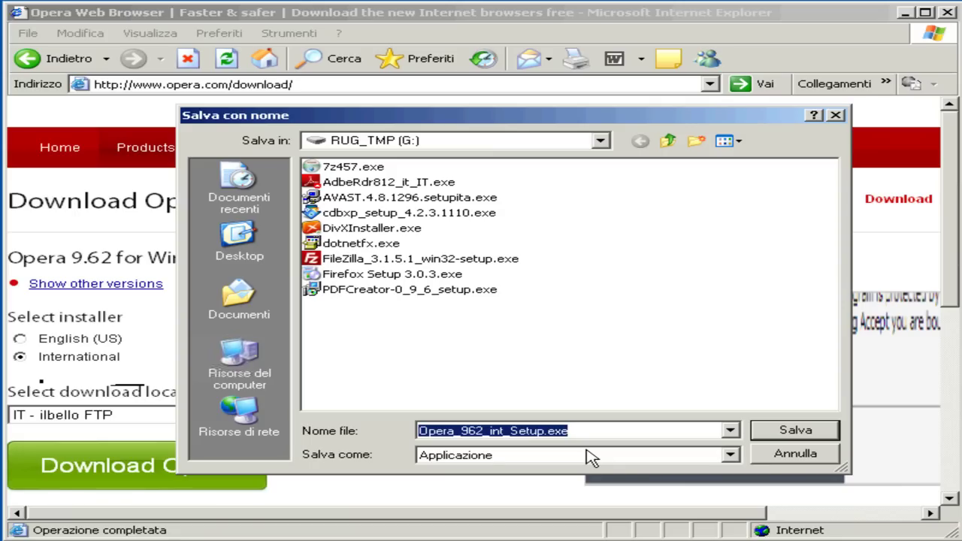
{"action": "left_click", "coordinate": [781, 438]}
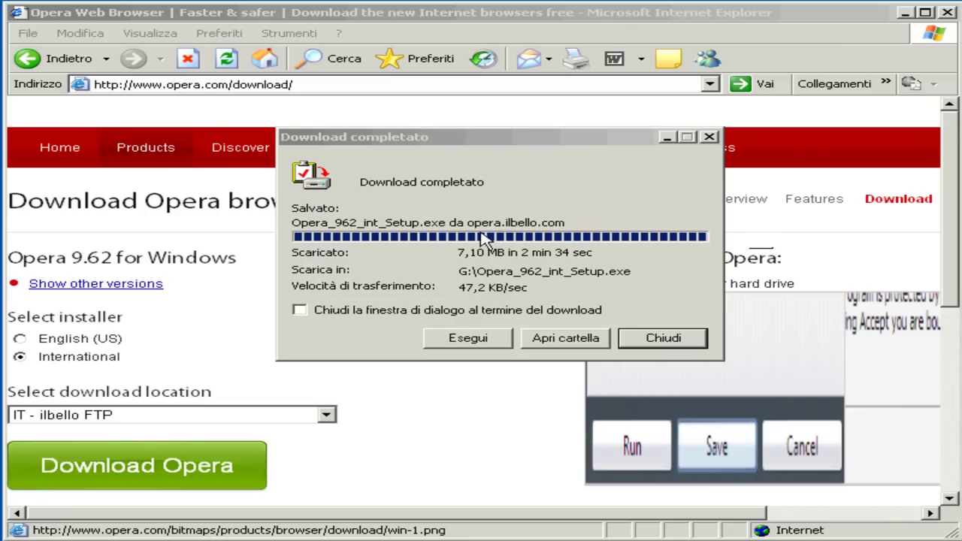
{"action": "left_click", "coordinate": [457, 197]}
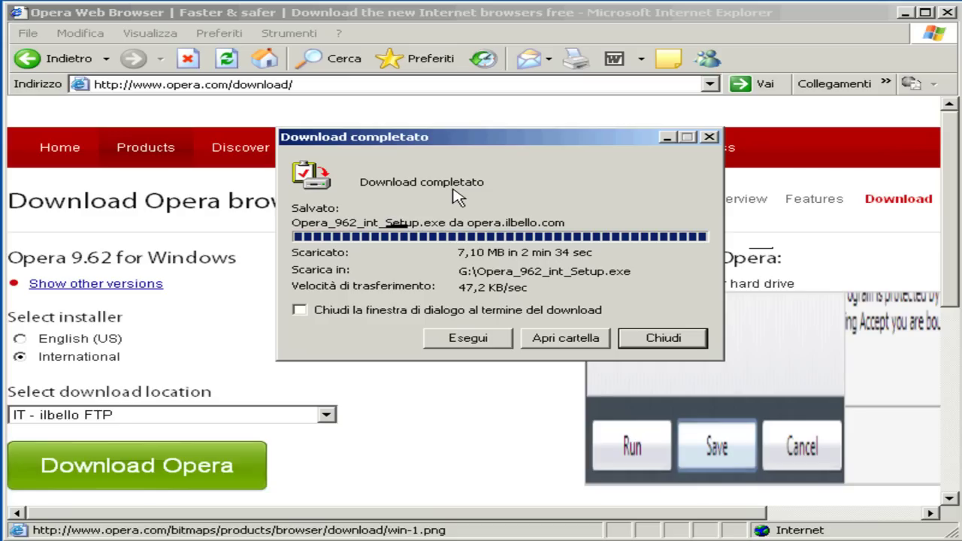
{"action": "left_click", "coordinate": [655, 340]}
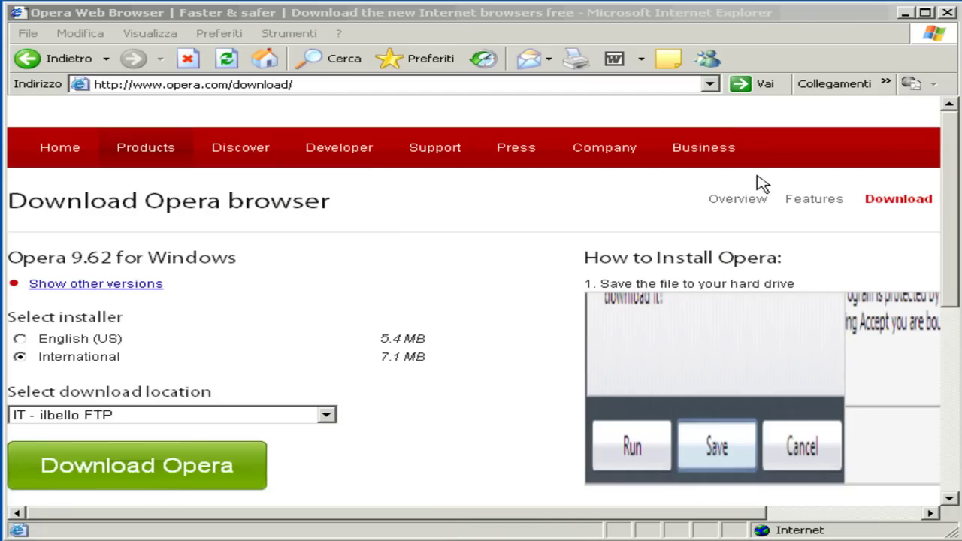
{"action": "left_click", "coordinate": [948, 13]}
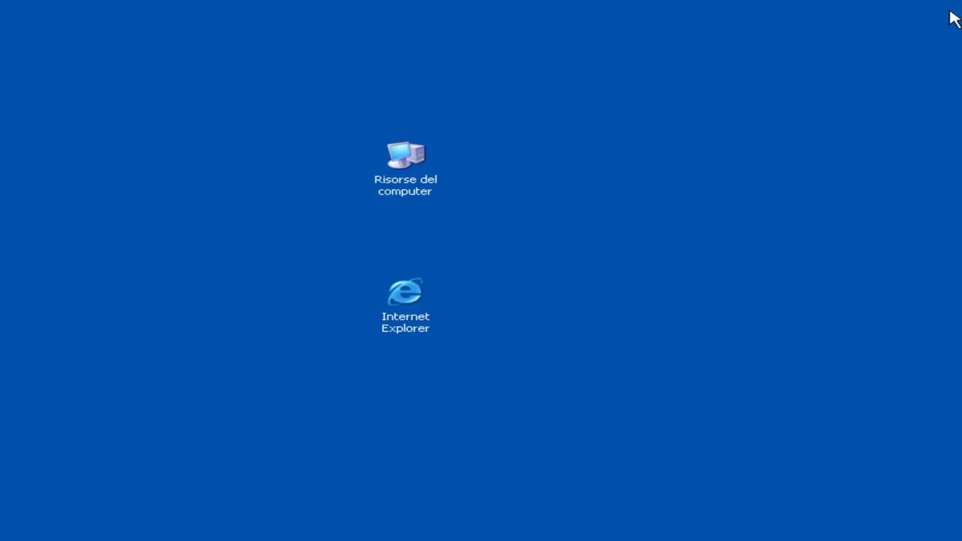
Open the RUG_TMP (G:) drive from Risorse del computer and run Opera_962_int_Setup.exe
{"action": "double_click", "coordinate": [425, 161]}
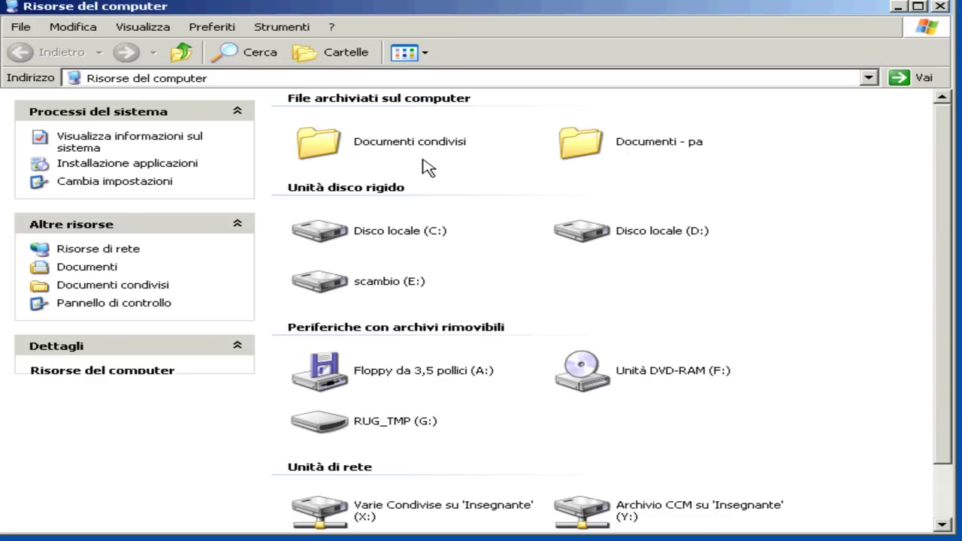
{"action": "double_click", "coordinate": [328, 428]}
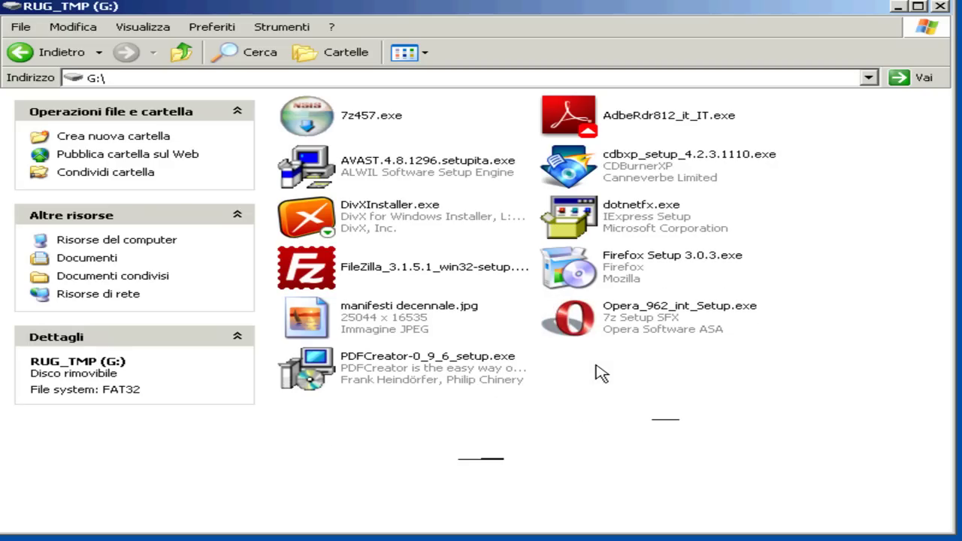
{"action": "mouse_move", "coordinate": [733, 319]}
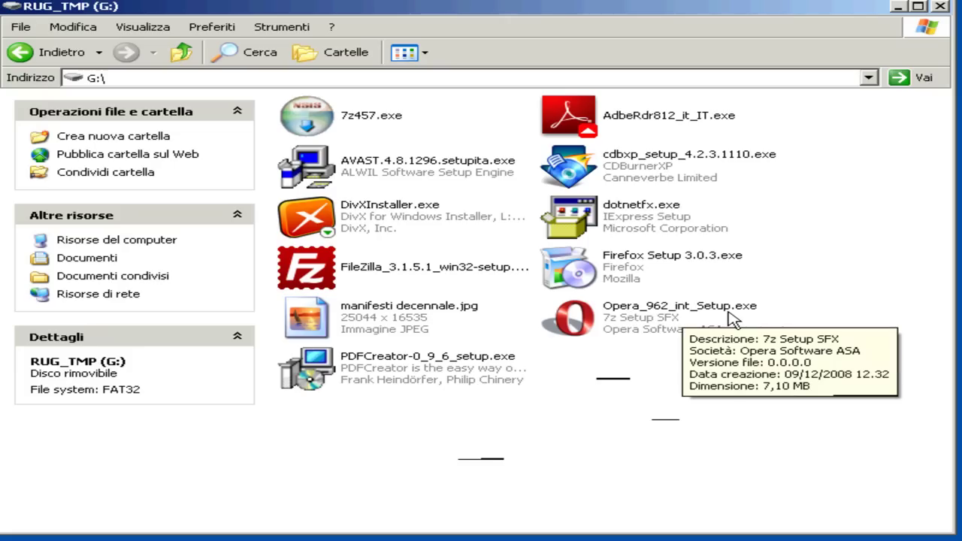
{"action": "double_click", "coordinate": [599, 321]}
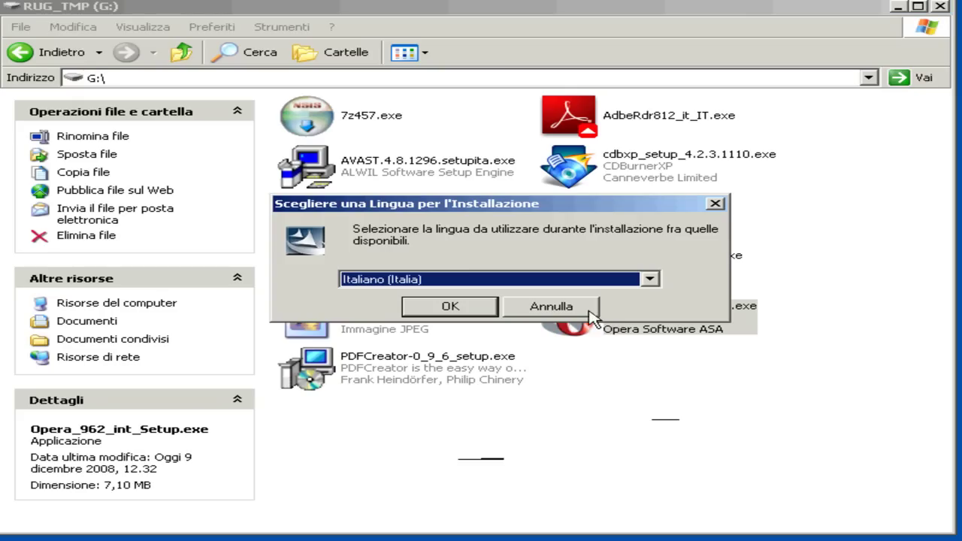
Confirm Italiano (Italia) as the language for the installation
{"action": "left_click", "coordinate": [650, 279]}
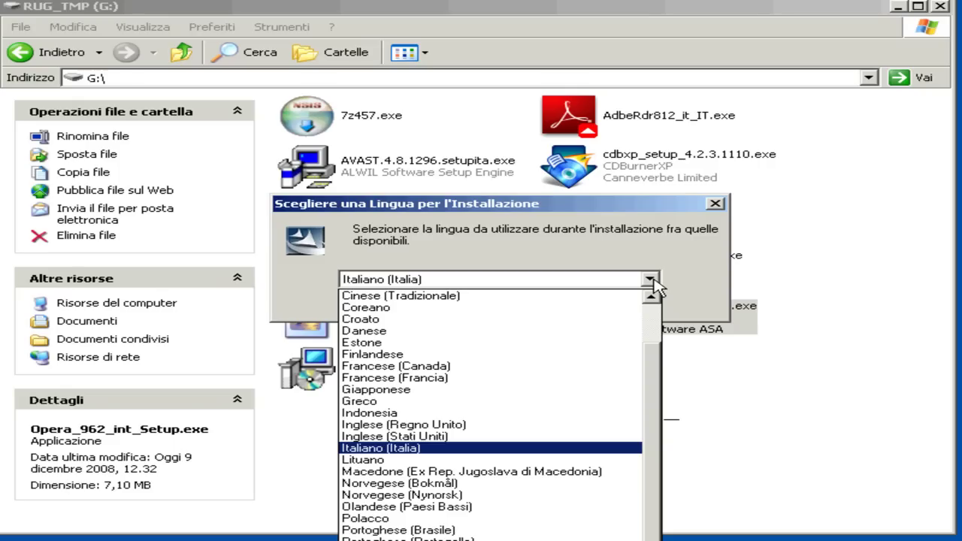
{"action": "left_click", "coordinate": [651, 281]}
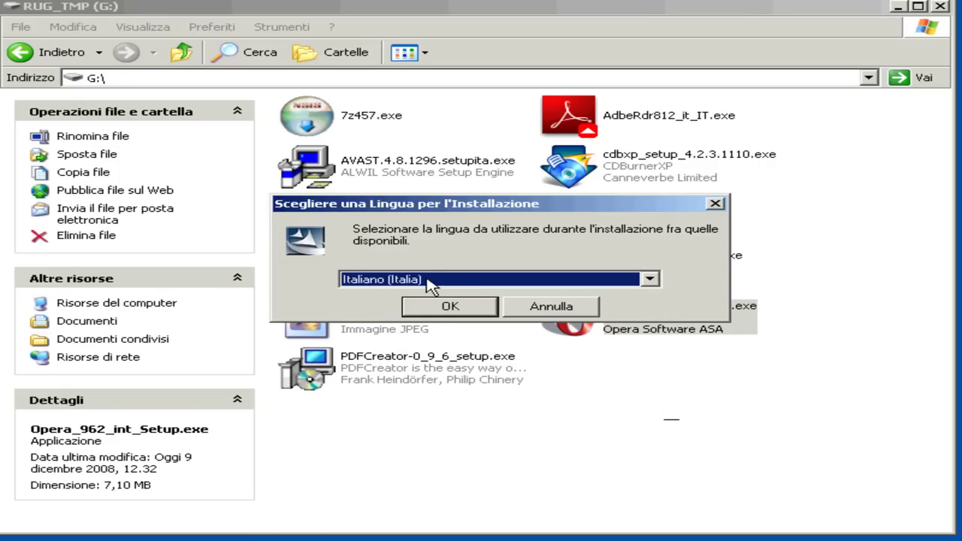
{"action": "left_click", "coordinate": [449, 308]}
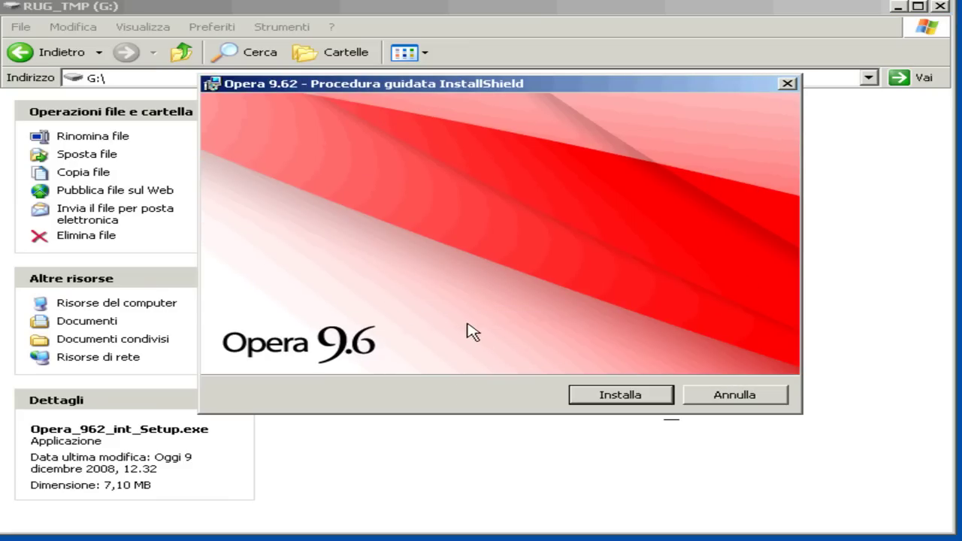
Accept the Opera 9.62 licence agreement and install it with the standard installation option
{"action": "left_click", "coordinate": [612, 397]}
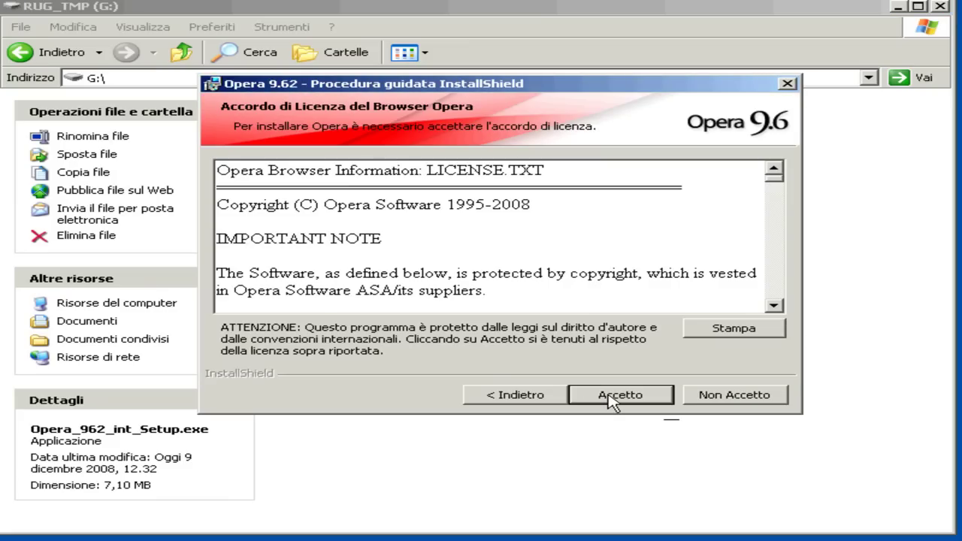
{"action": "left_click", "coordinate": [612, 398]}
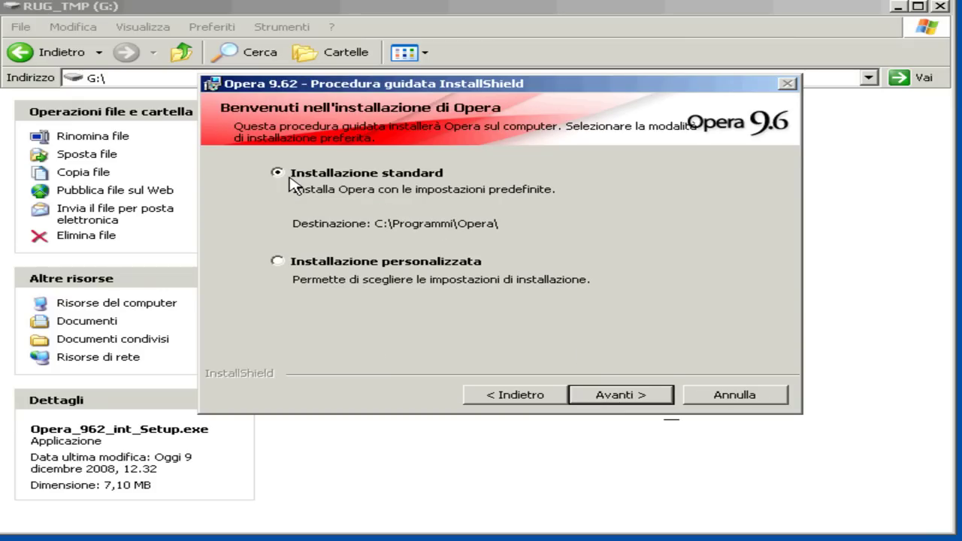
{"action": "left_click", "coordinate": [599, 400]}
{"action": "left_click", "coordinate": [599, 400]}
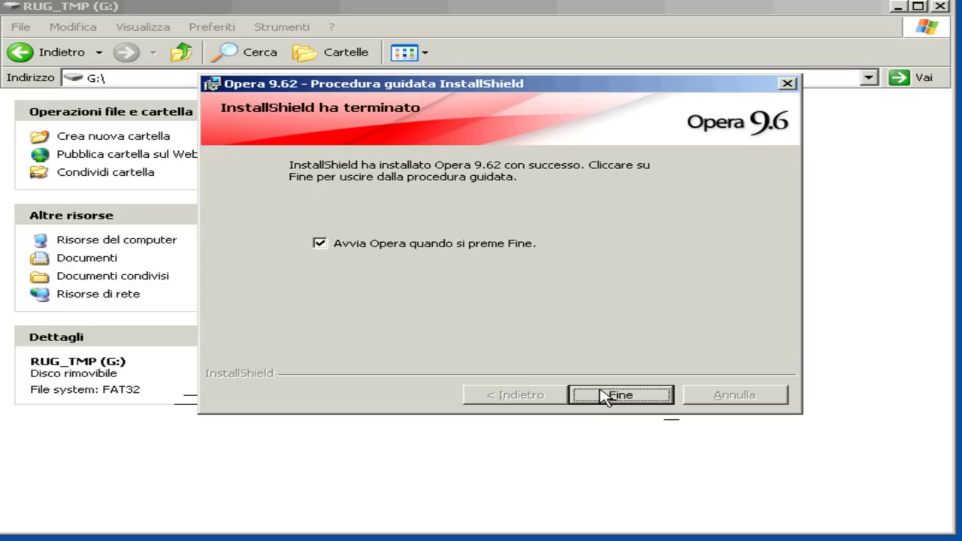
Finish the setup wizard with the option to launch Opera turned off and close the G: drive window
{"action": "left_click", "coordinate": [321, 246]}
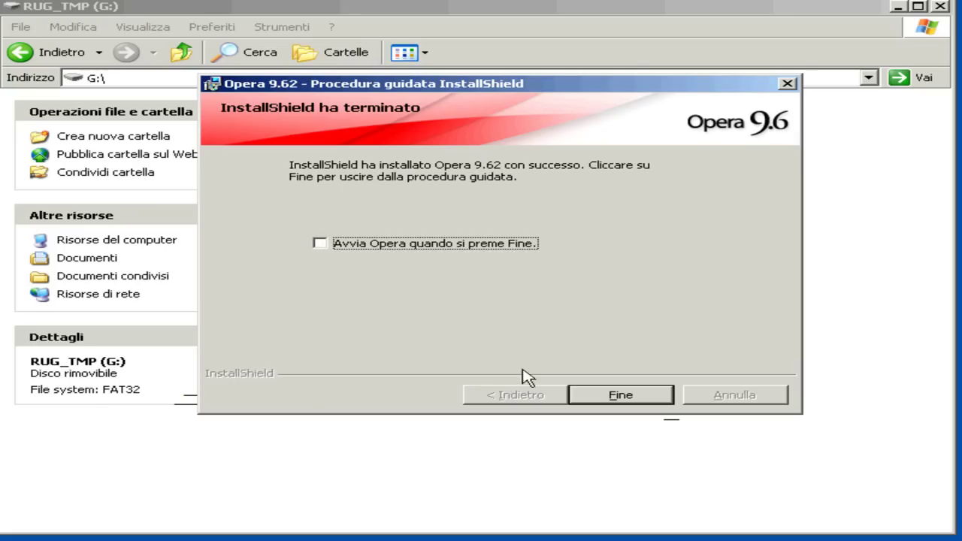
{"action": "left_click", "coordinate": [598, 399]}
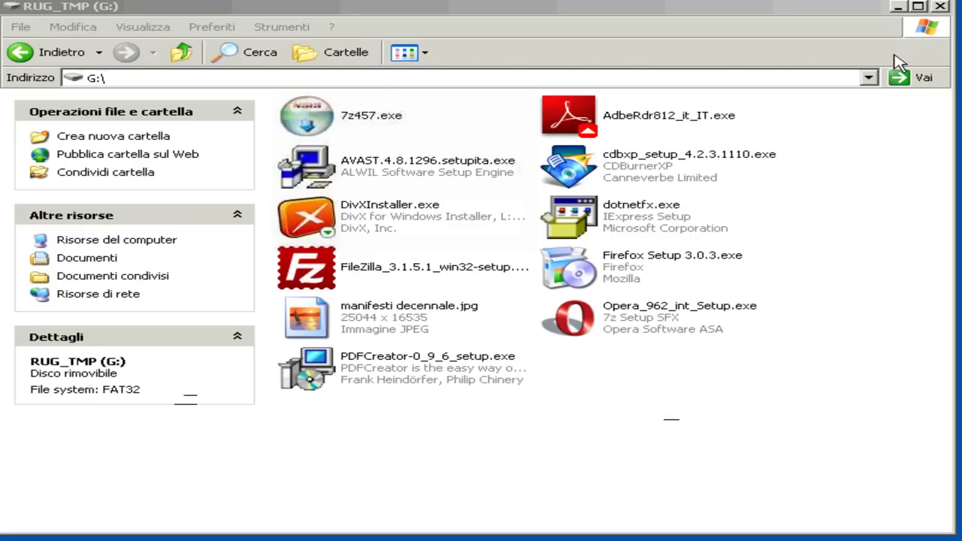
{"action": "left_click", "coordinate": [940, 7]}
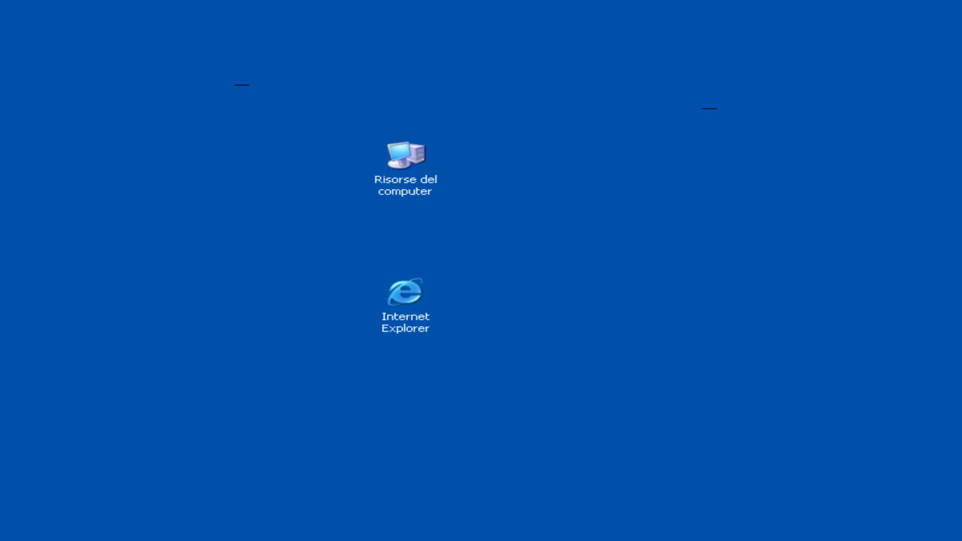
Move the Opera shortcut between the Risorse del computer and Internet Explorer icons on the desktop
{"action": "left_click_drag", "start_coordinate": [72, 93], "coordinate": [421, 237]}
{"action": "left_click", "coordinate": [509, 233]}
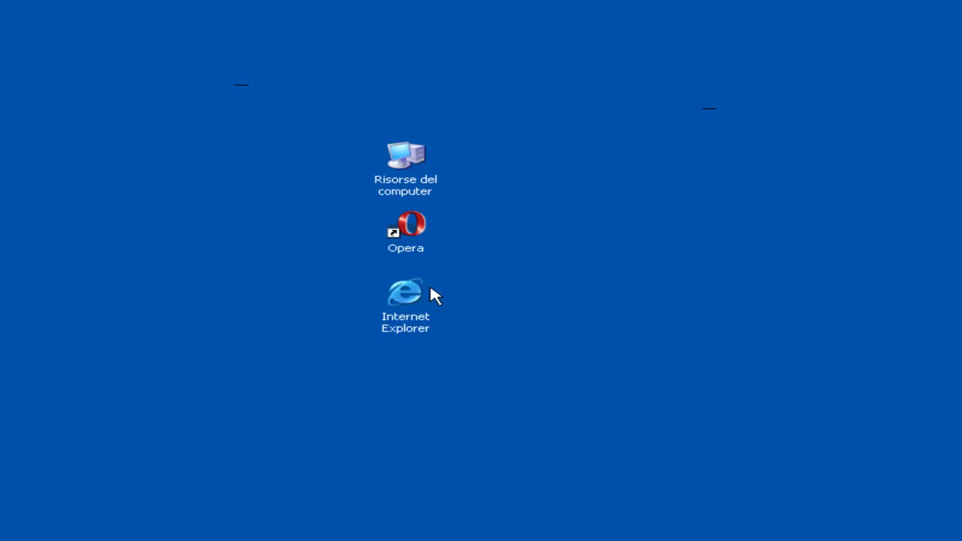
Launch Opera from its desktop shortcut in an enlarged window and close the Welcome to Opera tab
{"action": "double_click", "coordinate": [416, 233]}
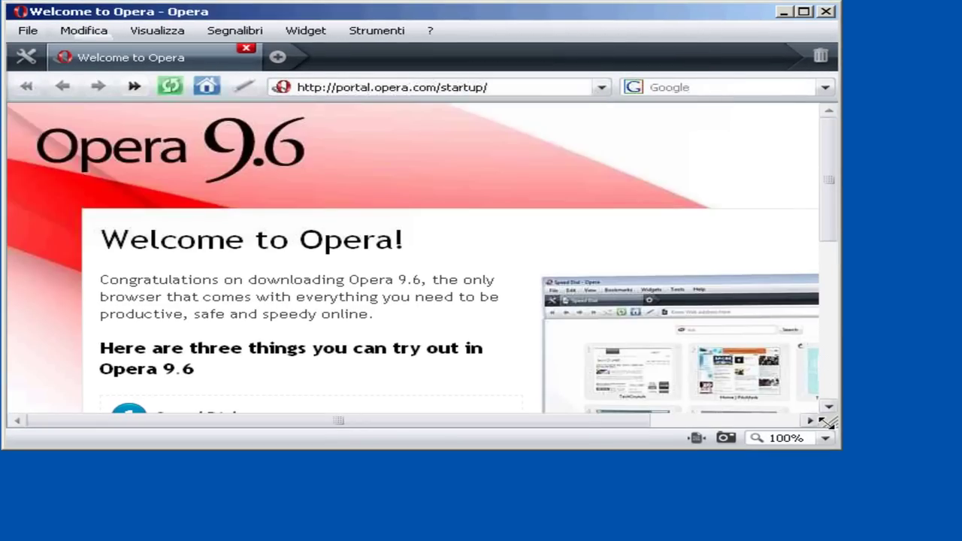
{"action": "left_click_drag", "start_coordinate": [834, 423], "coordinate": [954, 528]}
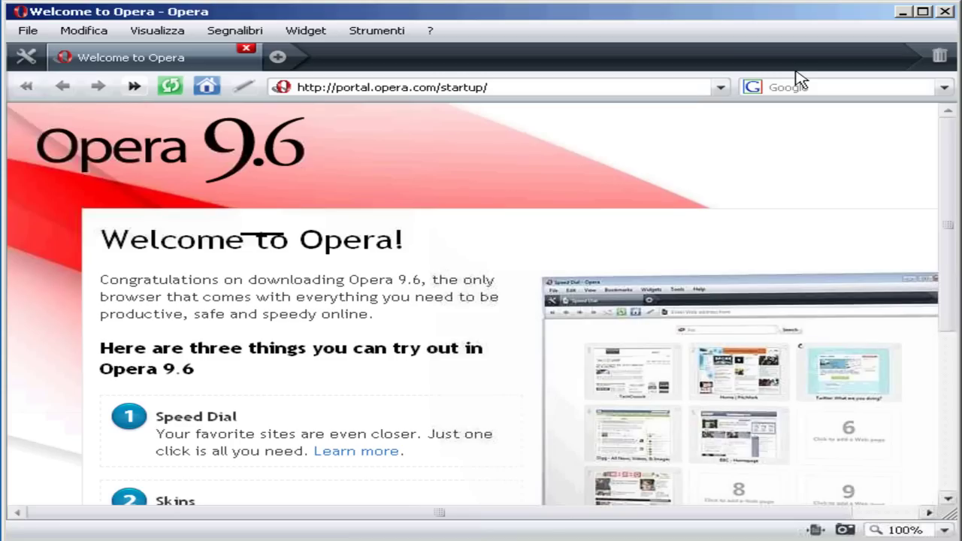
{"action": "left_click", "coordinate": [246, 51]}
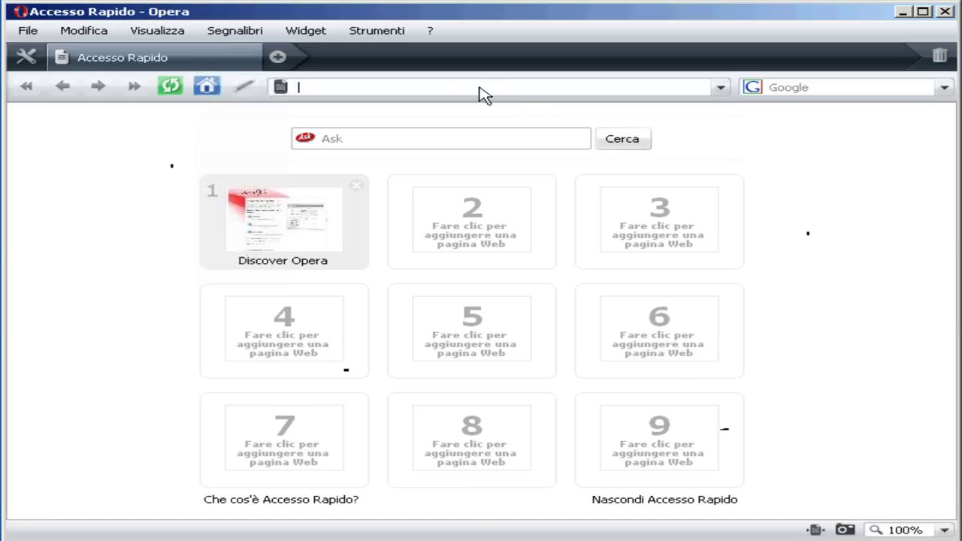
{"action": "left_click", "coordinate": [378, 32]}
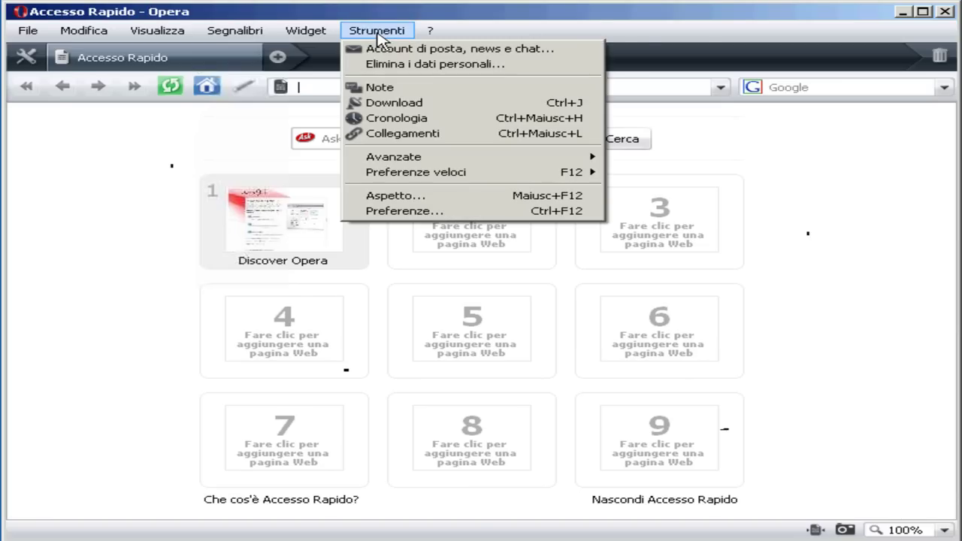
{"action": "left_click", "coordinate": [410, 213]}
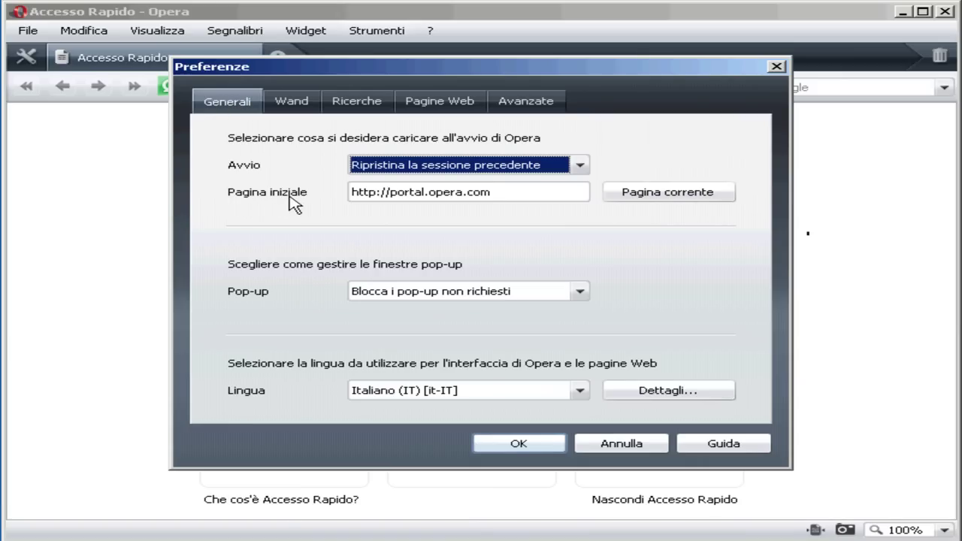
{"action": "left_click", "coordinate": [499, 190]}
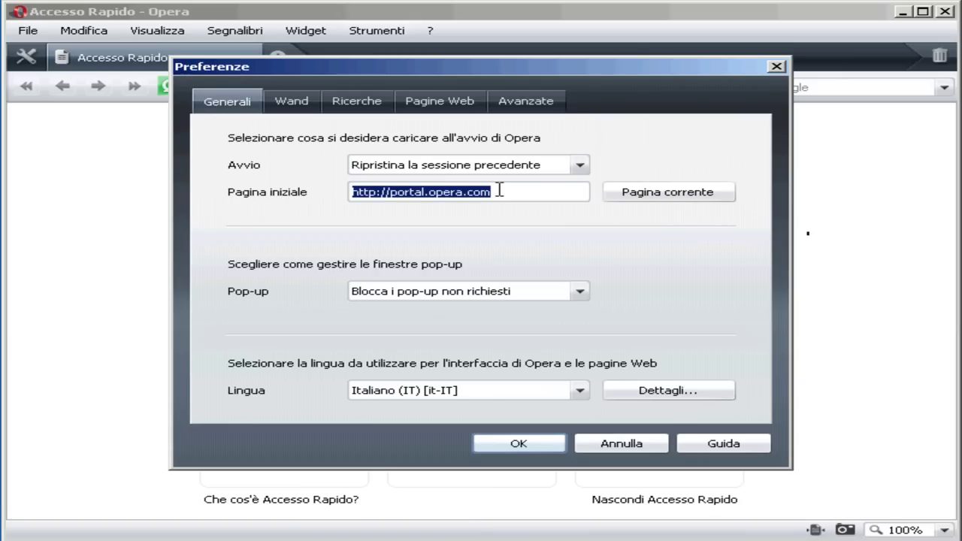
{"action": "key", "text": "BackSpace"}
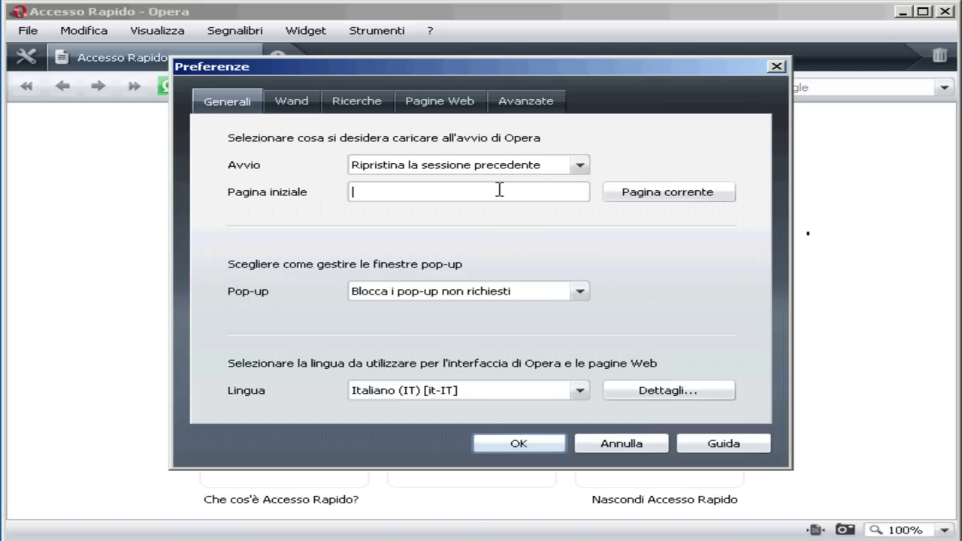
{"action": "type", "text": "www.infocorsi.it"}
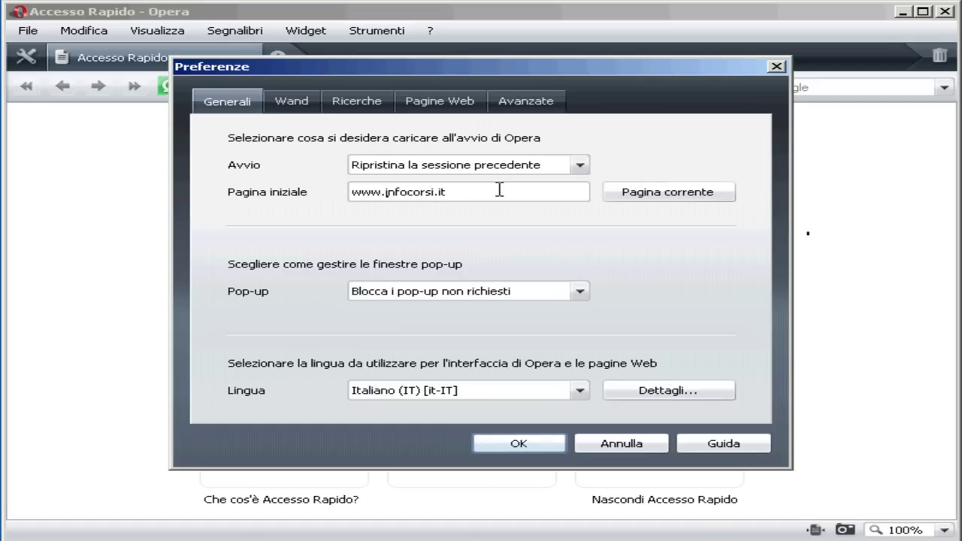
{"action": "left_click", "coordinate": [517, 449]}
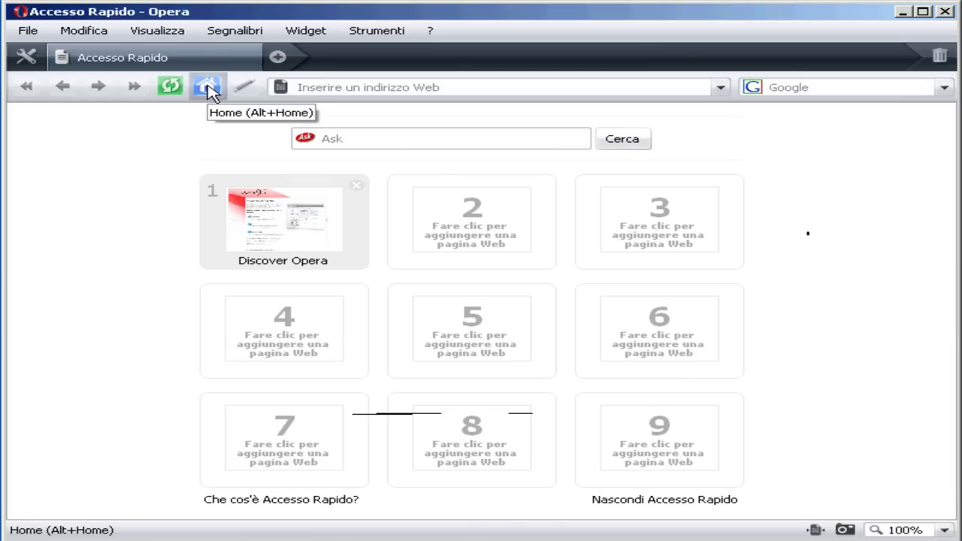
{"action": "left_click", "coordinate": [209, 90]}
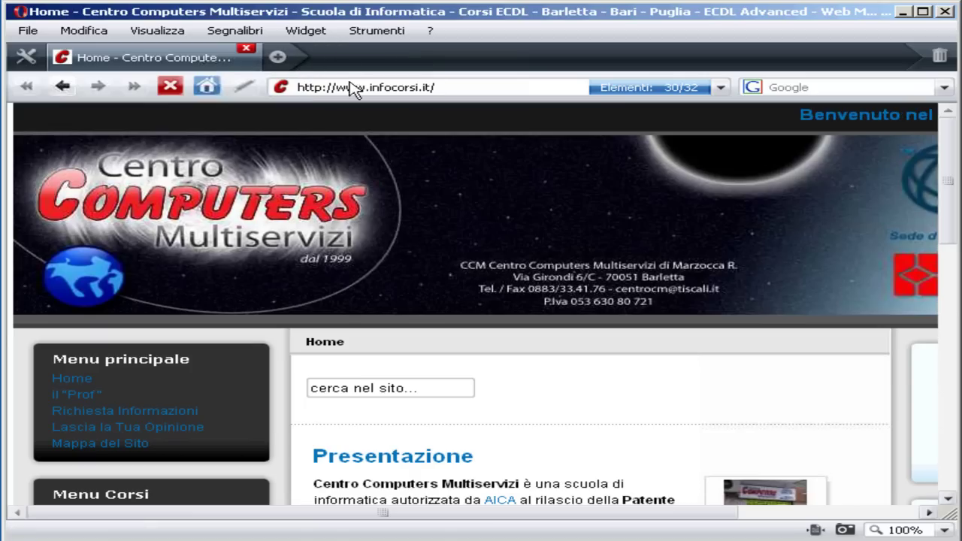
{"action": "left_click", "coordinate": [278, 58]}
{"action": "mouse_move", "coordinate": [278, 60]}
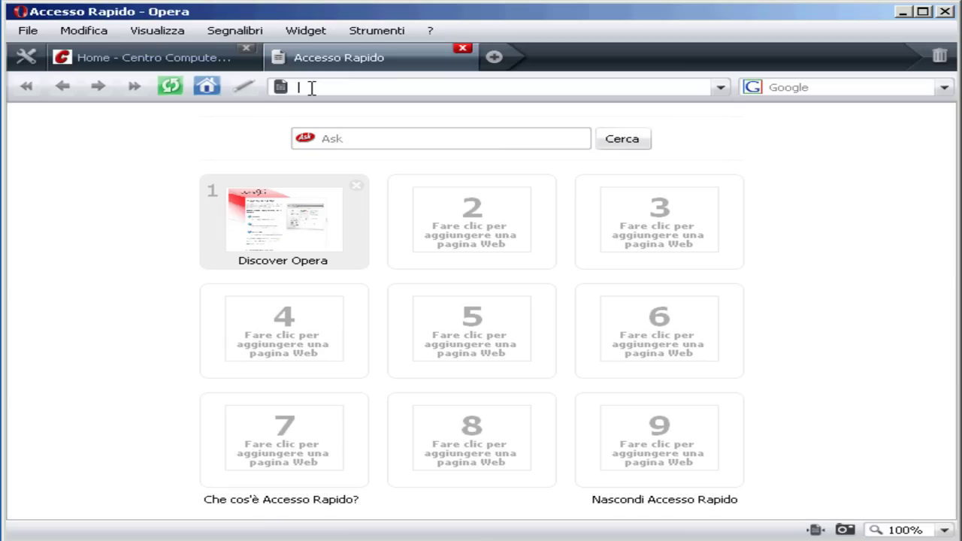
{"action": "type", "text": "www"}
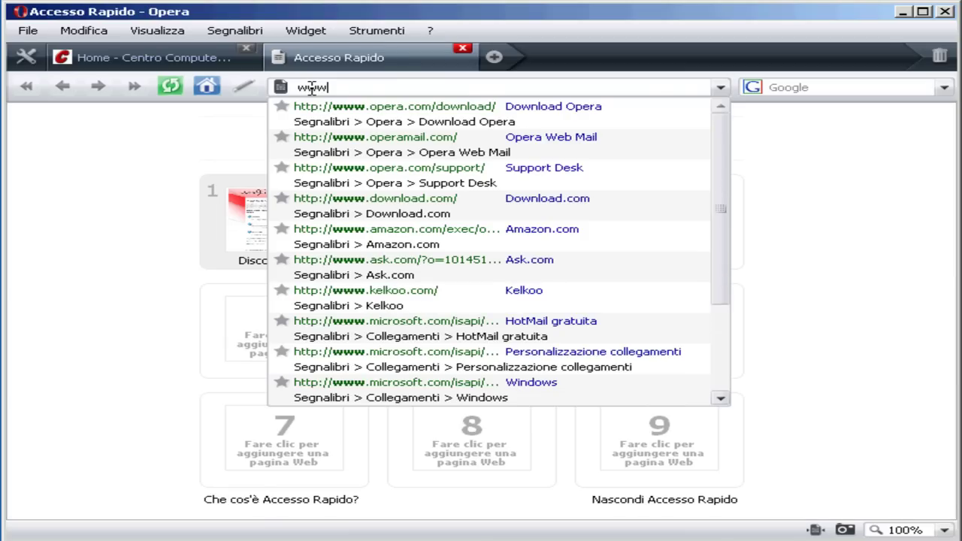
{"action": "type", "text": ".co"}
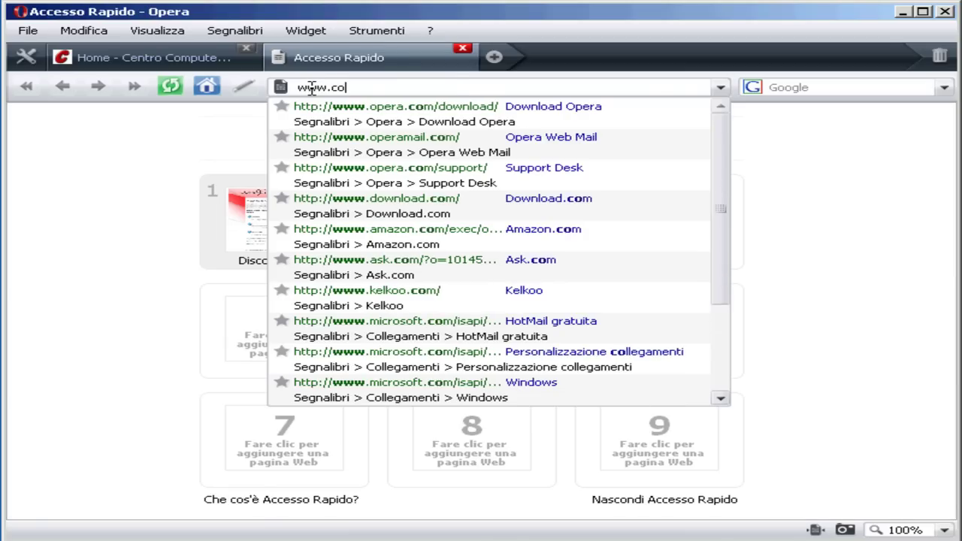
{"action": "type", "text": "rriere.it"}
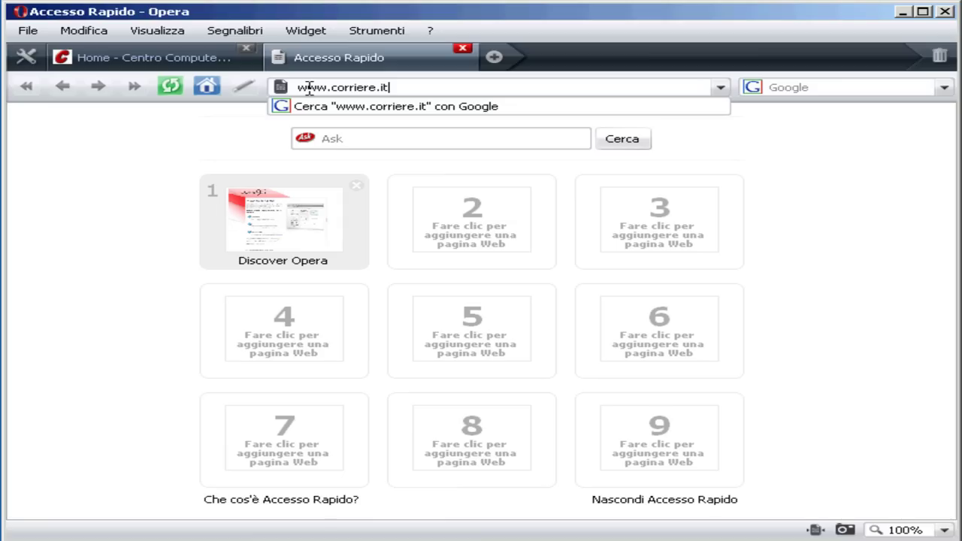
{"action": "key", "text": "Return"}
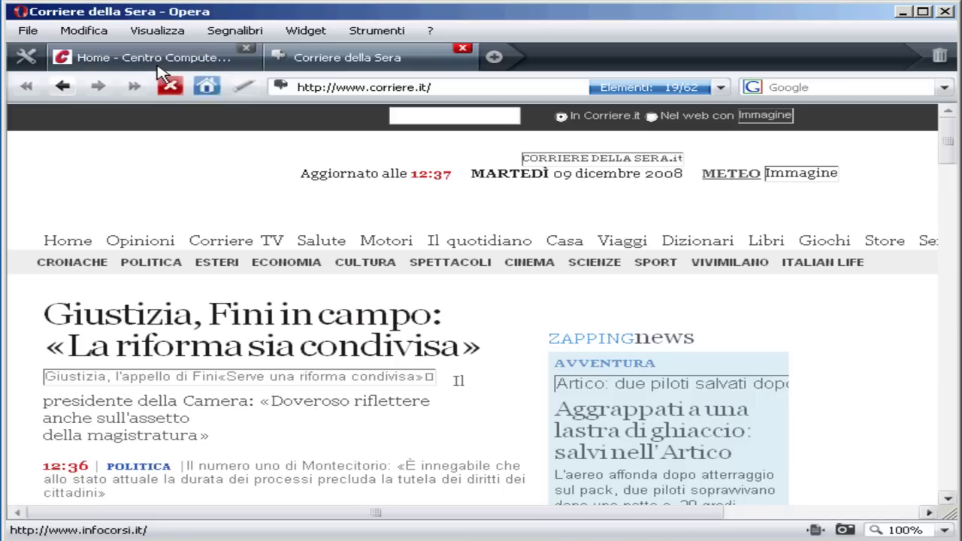
{"action": "mouse_move", "coordinate": [164, 65]}
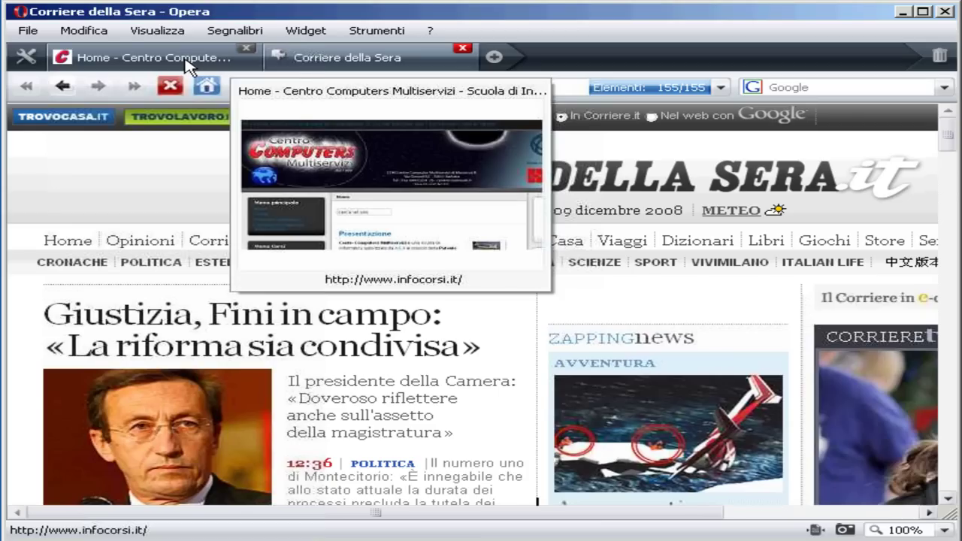
Switch to the infocorsi.it home page tab, then return to the Corriere della Sera tab
{"action": "left_click", "coordinate": [188, 66]}
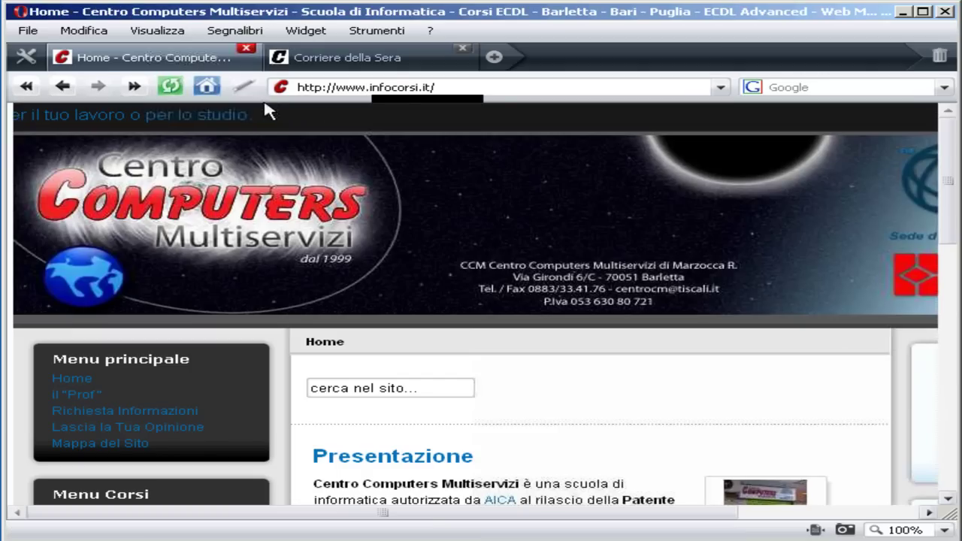
{"action": "left_click", "coordinate": [451, 64]}
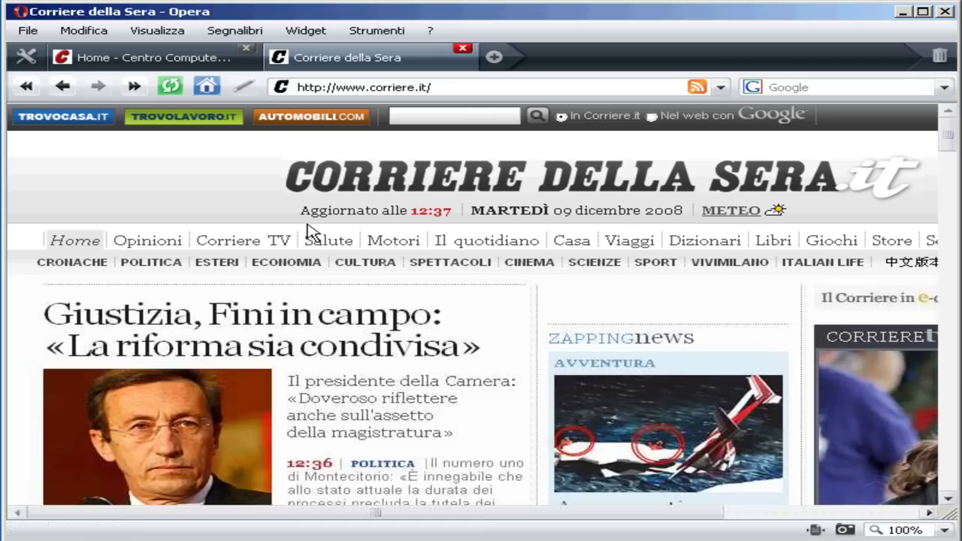
{"action": "left_click", "coordinate": [493, 58]}
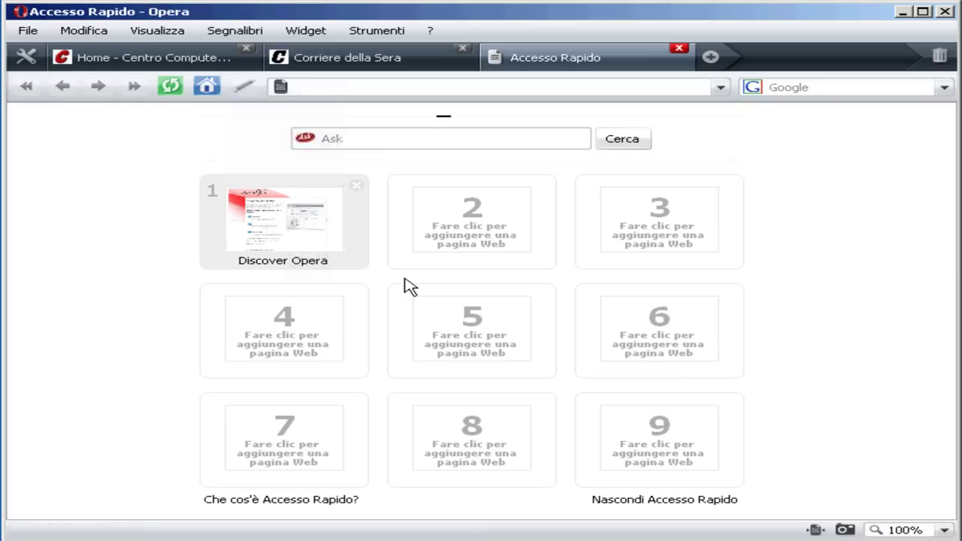
{"action": "left_click", "coordinate": [485, 232]}
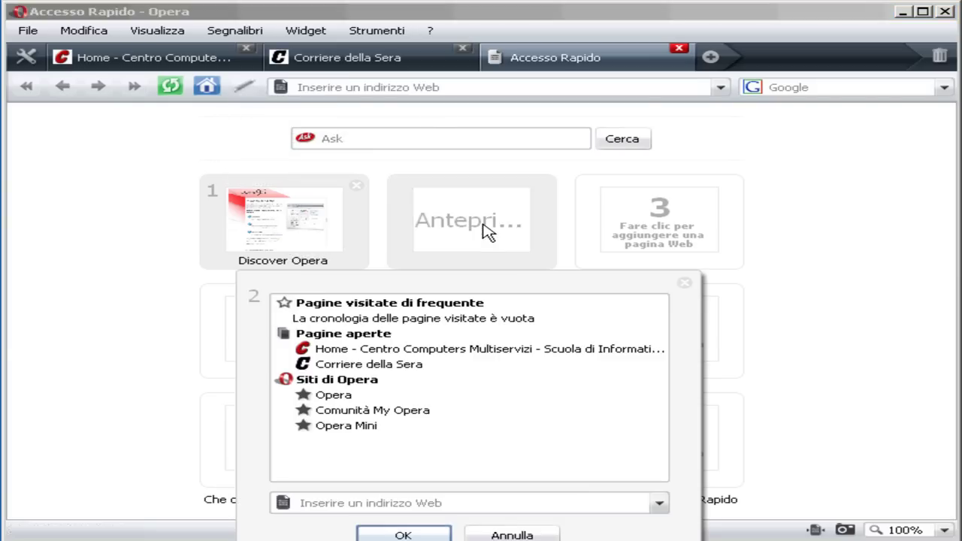
{"action": "left_click", "coordinate": [325, 503]}
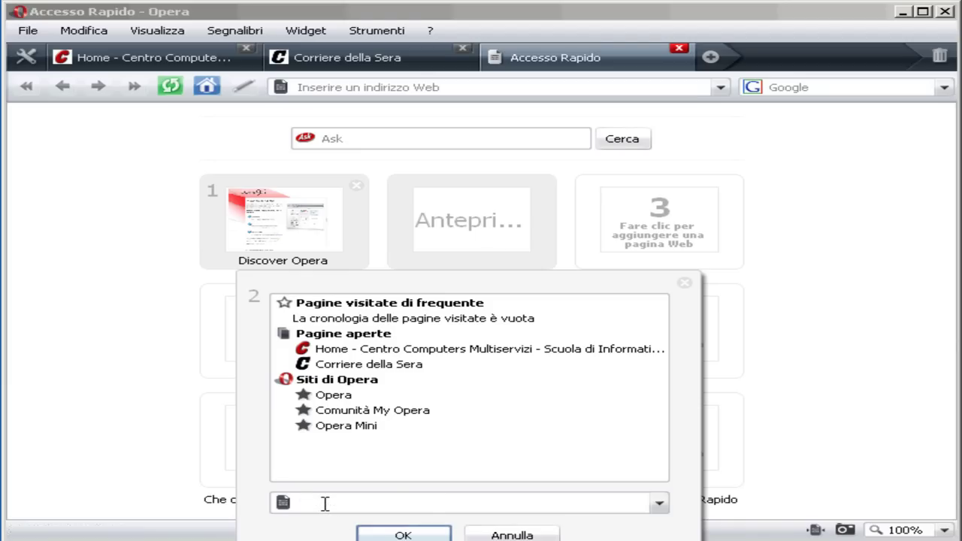
{"action": "type", "text": "www.repubblica.it"}
{"action": "left_click", "coordinate": [382, 532]}
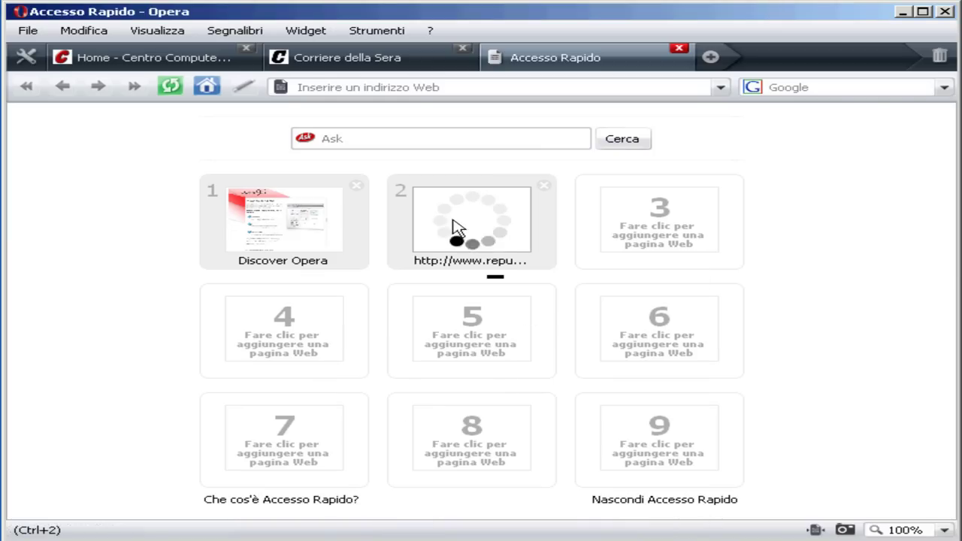
{"action": "left_click", "coordinate": [651, 225]}
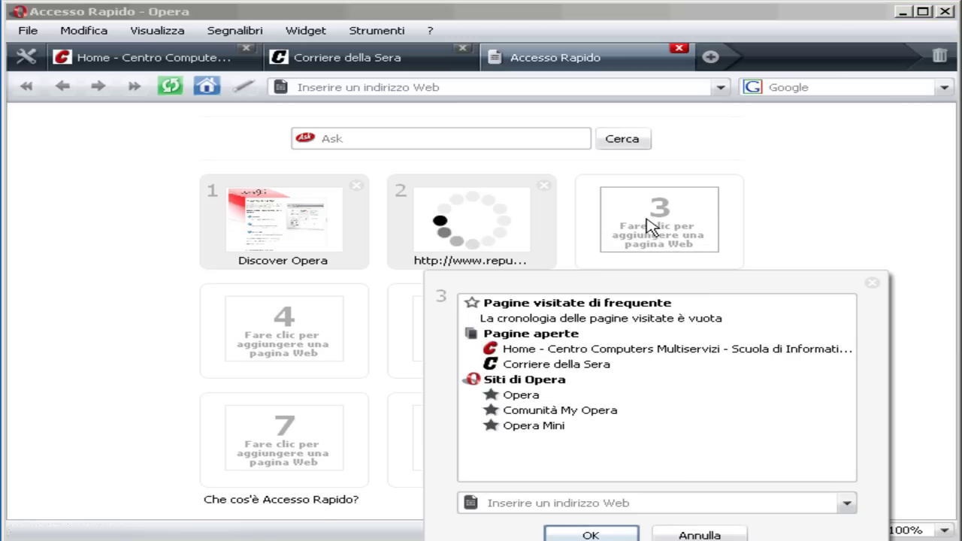
{"action": "left_click", "coordinate": [610, 502]}
{"action": "type", "text": "www"}
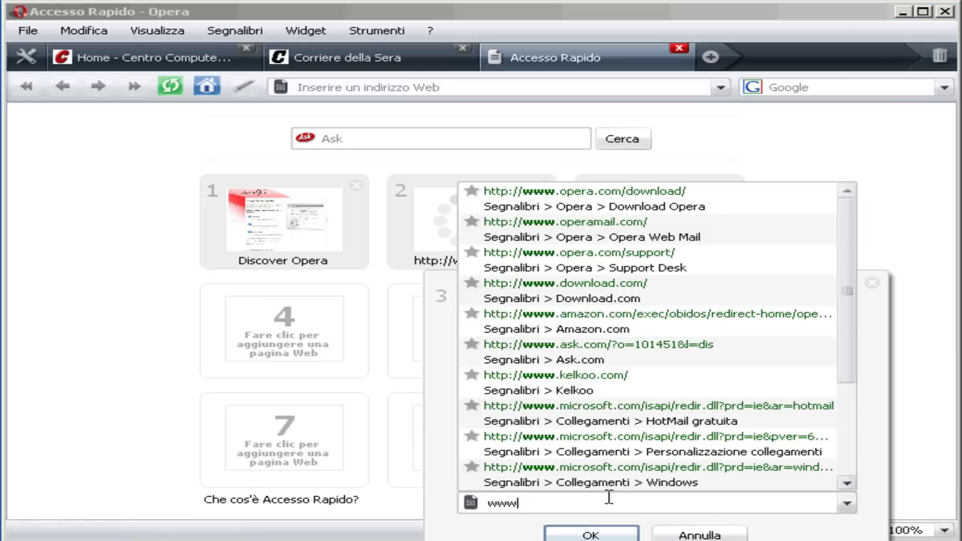
{"action": "type", "text": ".yahoo.it"}
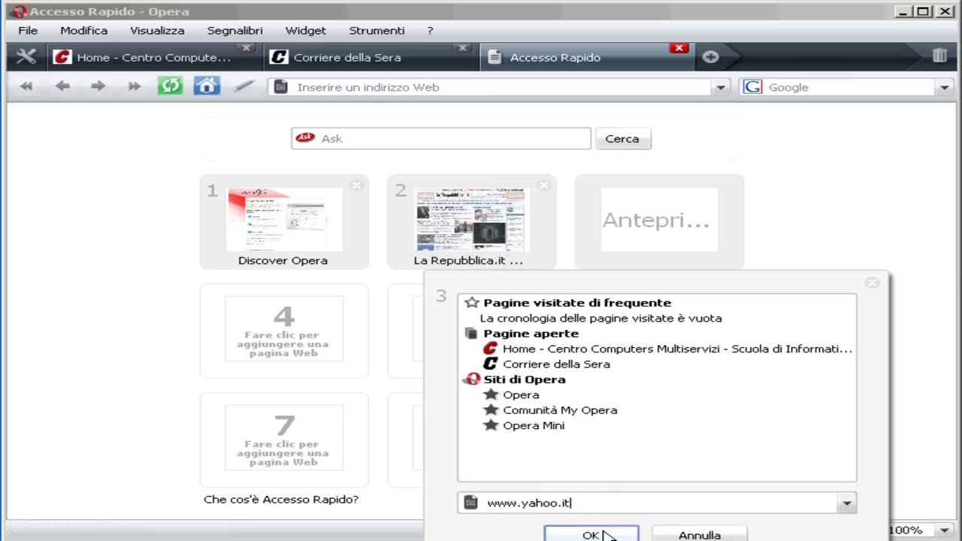
{"action": "left_click", "coordinate": [606, 533]}
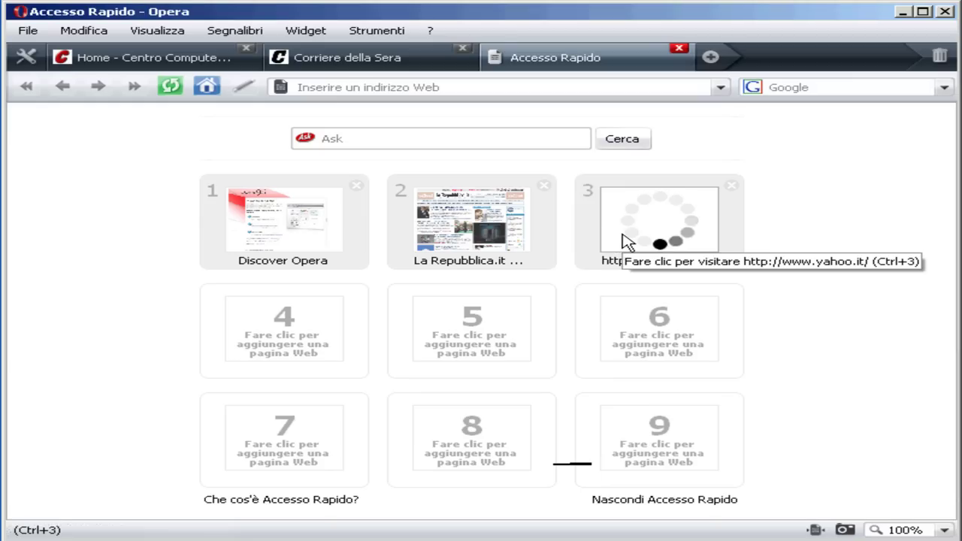
{"action": "left_click", "coordinate": [449, 87]}
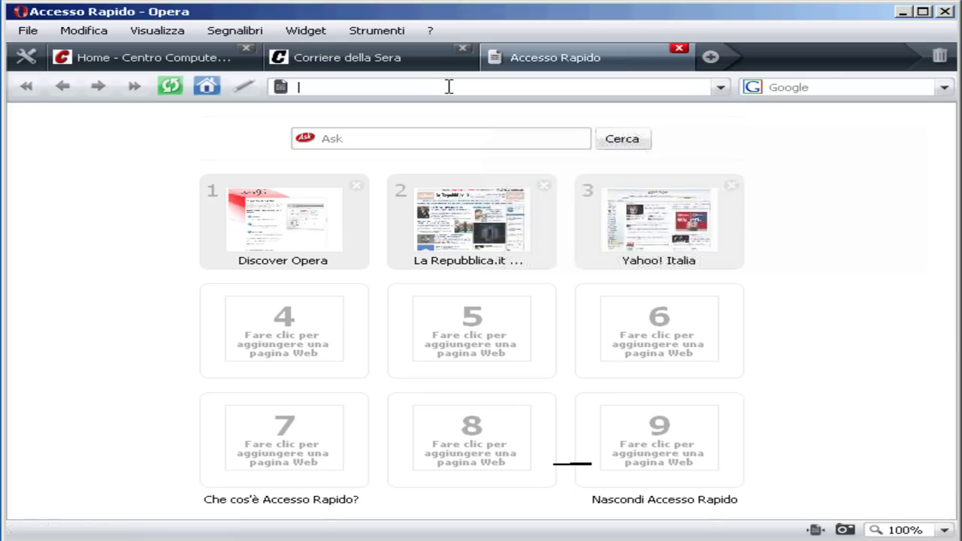
{"action": "type", "text": "www"}
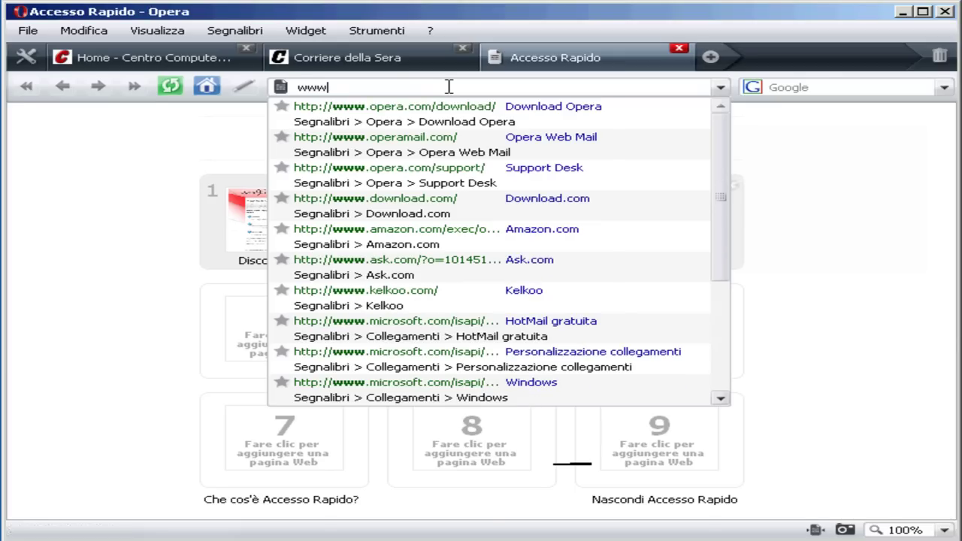
{"action": "type", "text": ".ansa.it"}
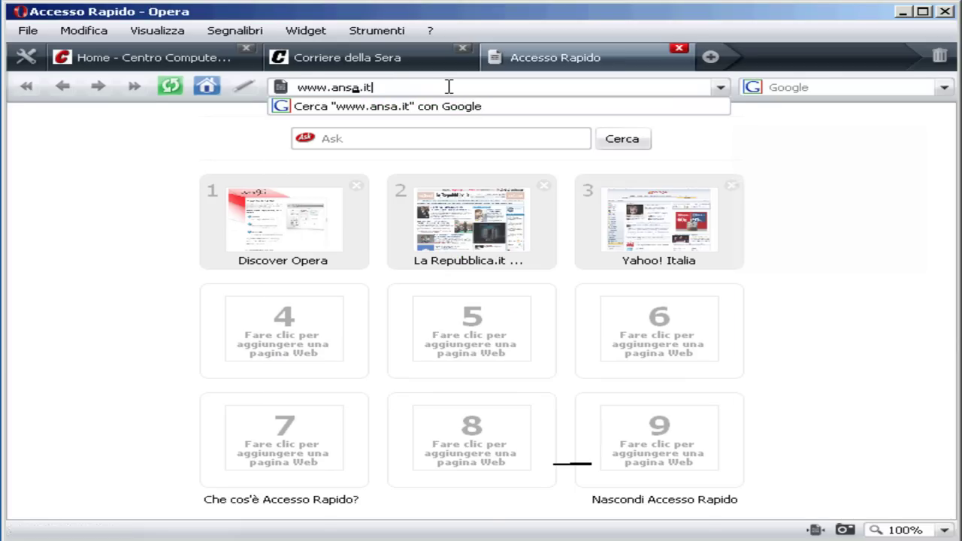
{"action": "key", "text": "Return"}
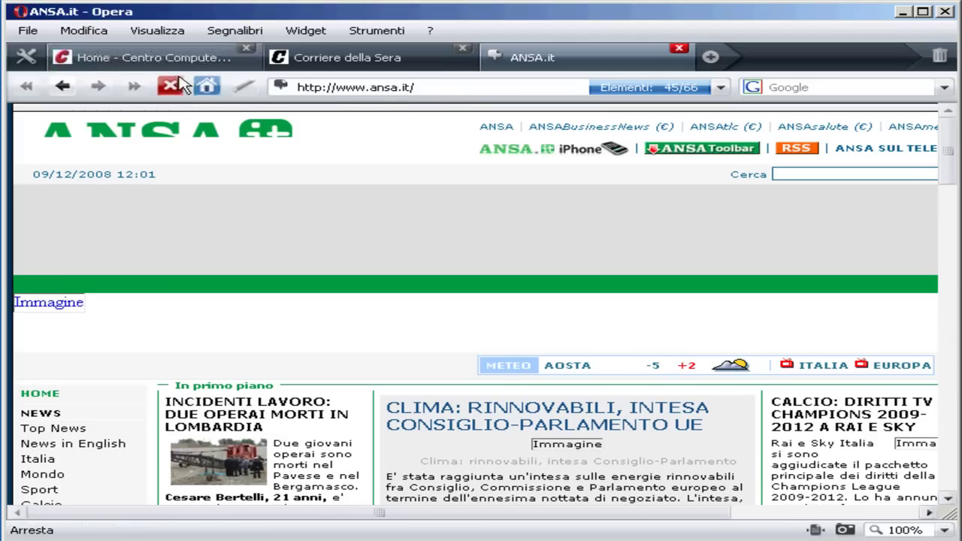
View the Corriere della Sera and infocorsi.it tabs in turn, then return to the ANSA.it tab
{"action": "mouse_move", "coordinate": [160, 66]}
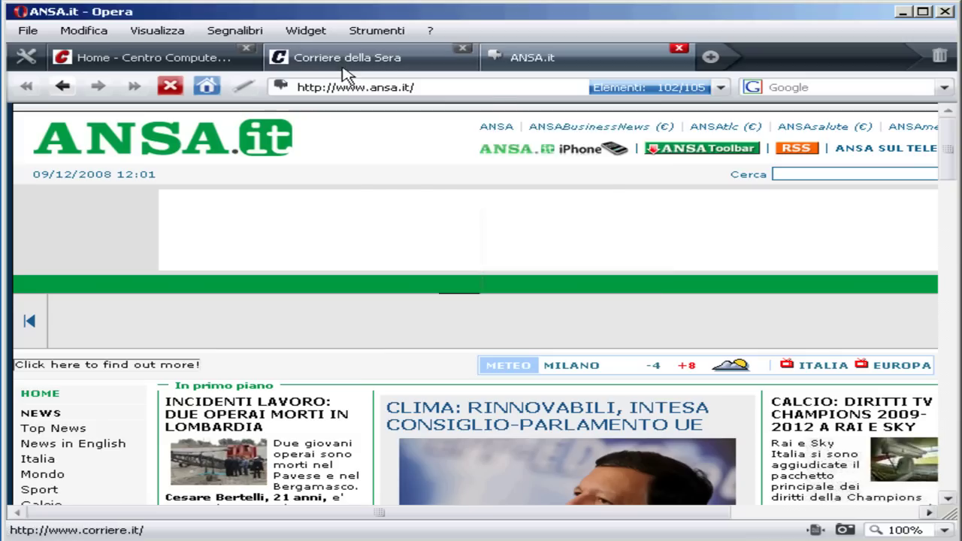
{"action": "mouse_move", "coordinate": [347, 69]}
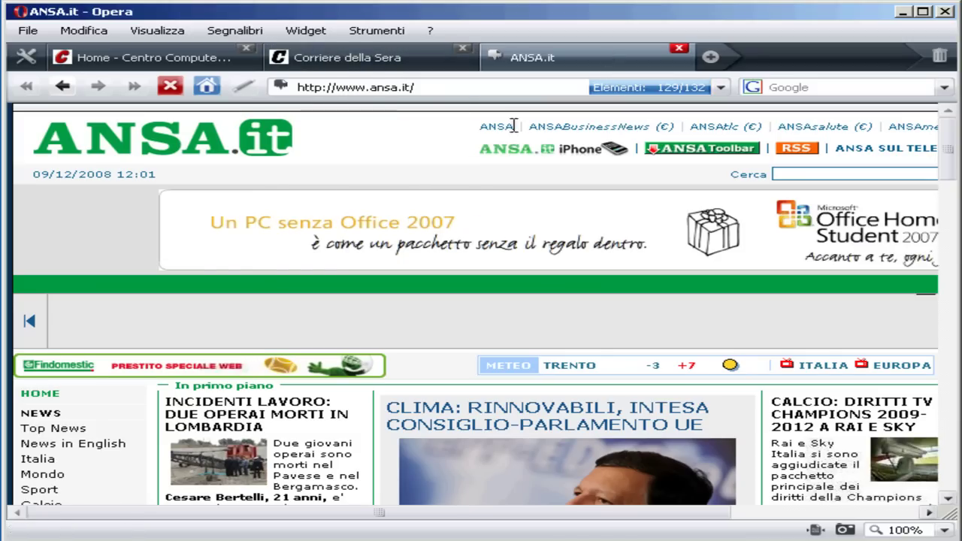
{"action": "left_click", "coordinate": [400, 69]}
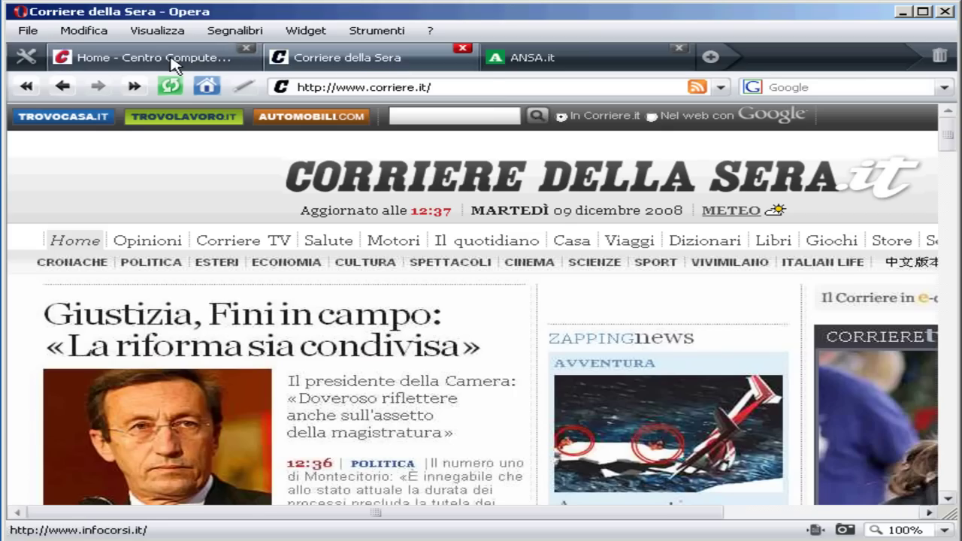
{"action": "left_click", "coordinate": [171, 60]}
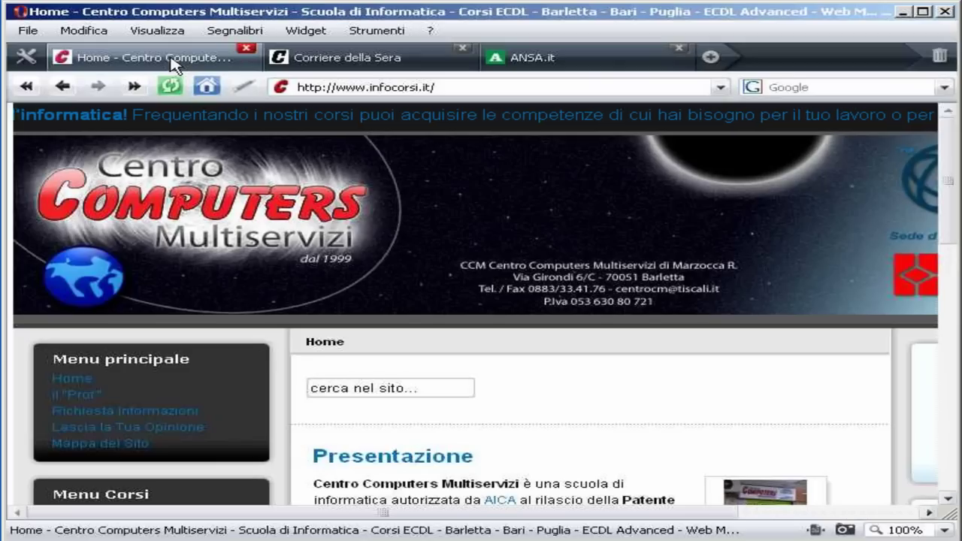
{"action": "left_click", "coordinate": [560, 69]}
{"action": "mouse_move", "coordinate": [560, 69]}
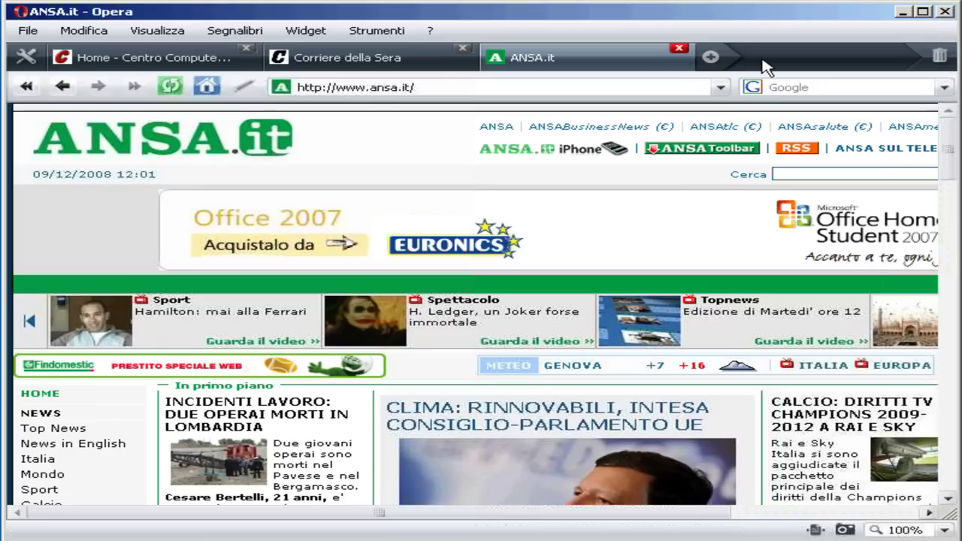
Open La Repubblica from Accesso Rapido in a new tab and close the Corriere della Sera and ANSA.it tabs
{"action": "left_click", "coordinate": [713, 58]}
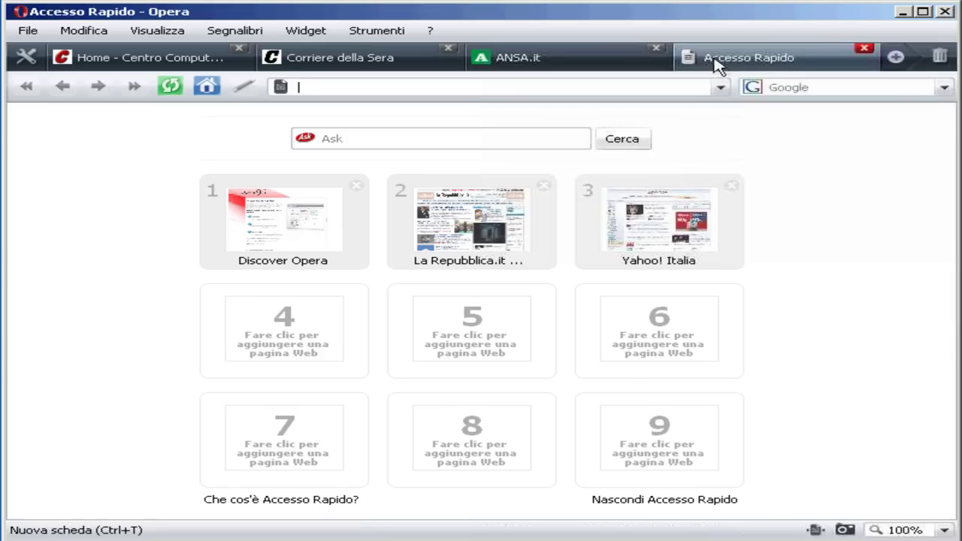
{"action": "left_click", "coordinate": [460, 229]}
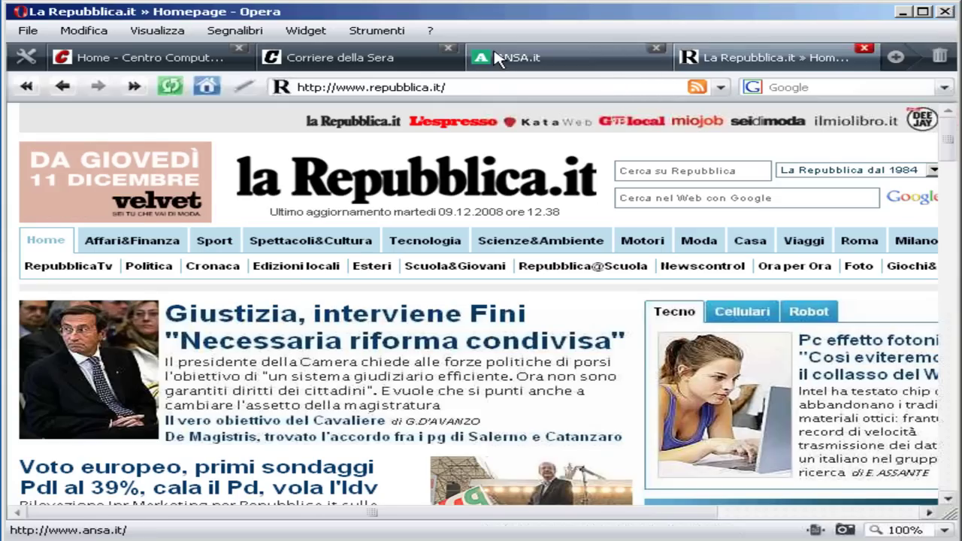
{"action": "left_click", "coordinate": [449, 48]}
{"action": "left_click", "coordinate": [464, 48]}
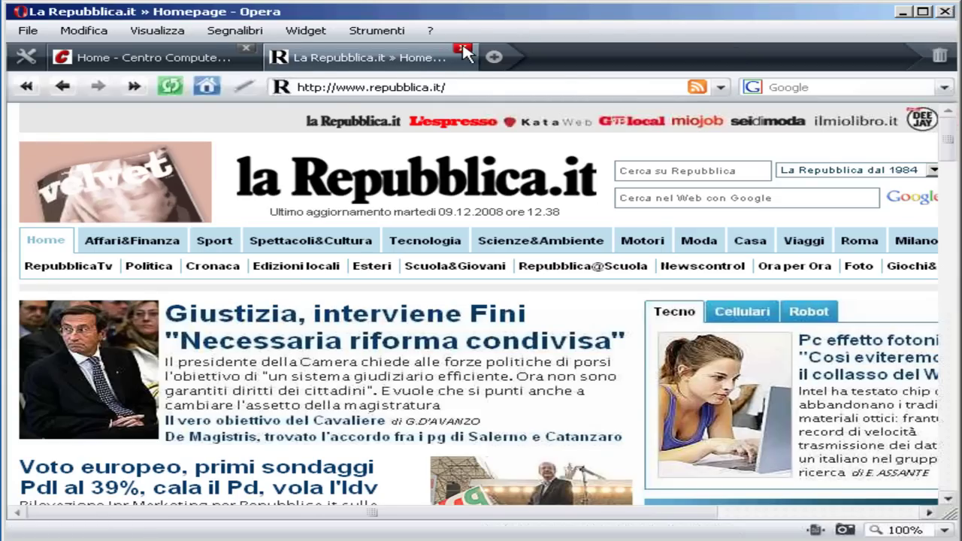
Open a new tab and set Yahoo! as the search engine for Accesso Rapido in the search preferences
{"action": "left_click", "coordinate": [493, 57]}
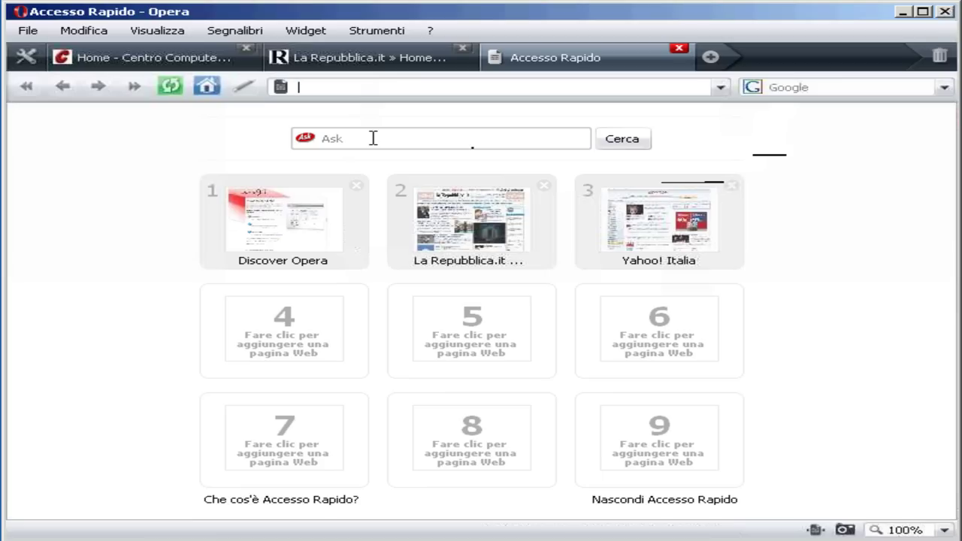
{"action": "left_click", "coordinate": [350, 37]}
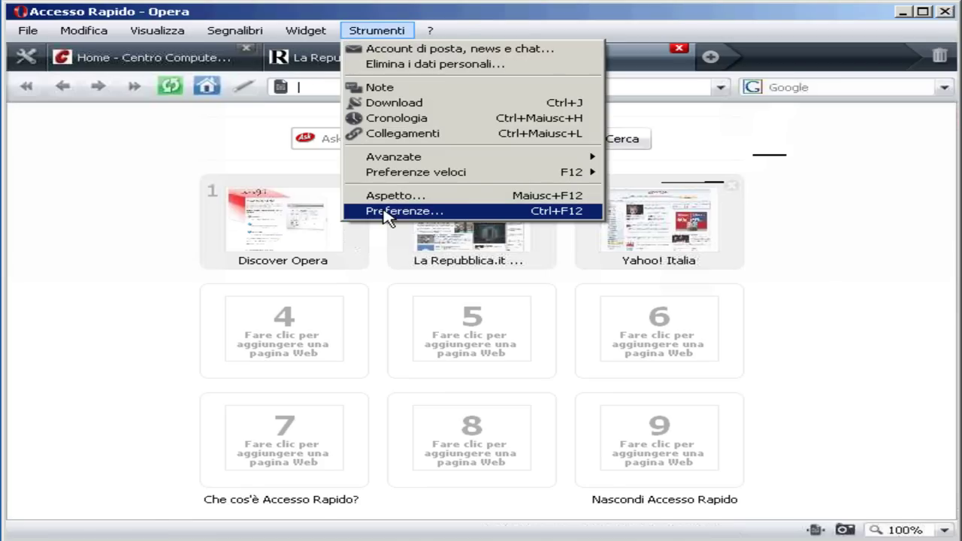
{"action": "left_click", "coordinate": [389, 217]}
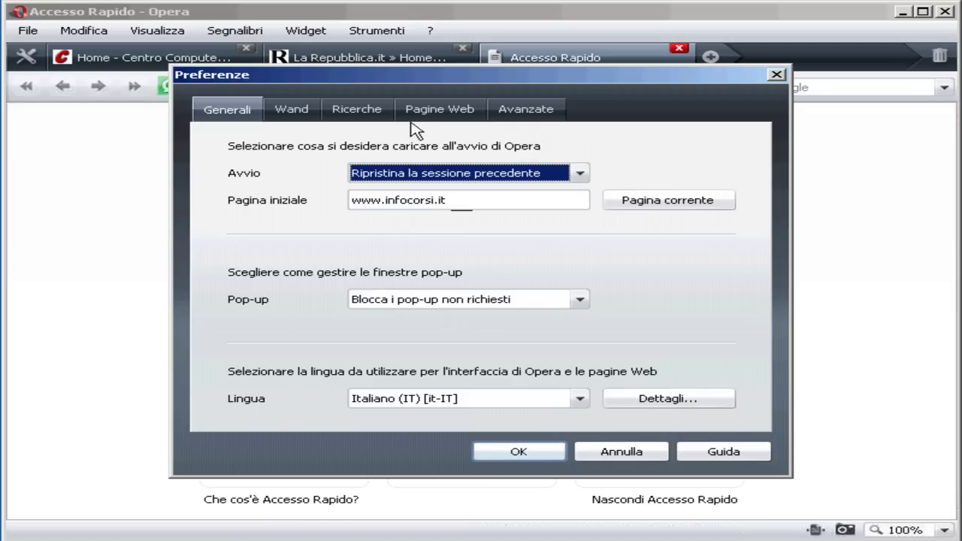
{"action": "left_click", "coordinate": [426, 115]}
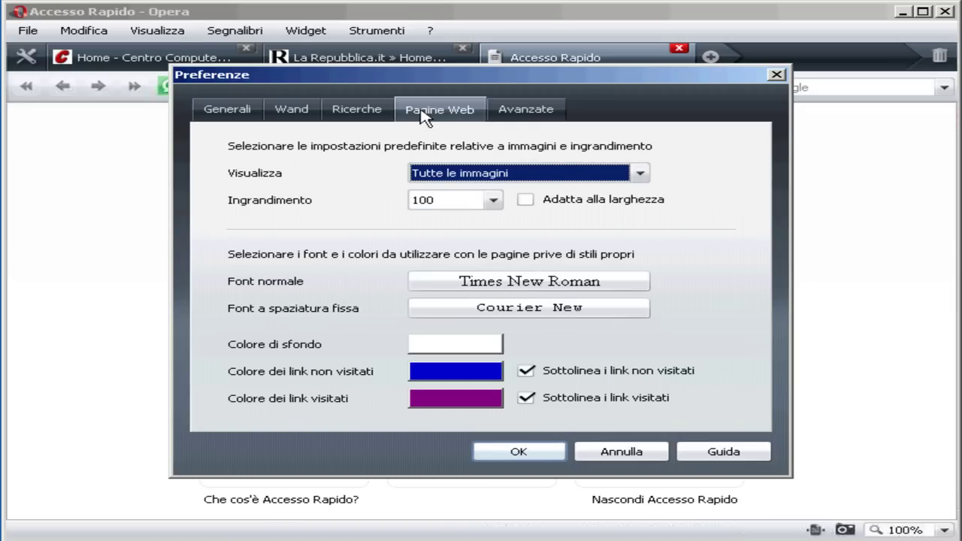
{"action": "left_click", "coordinate": [378, 118]}
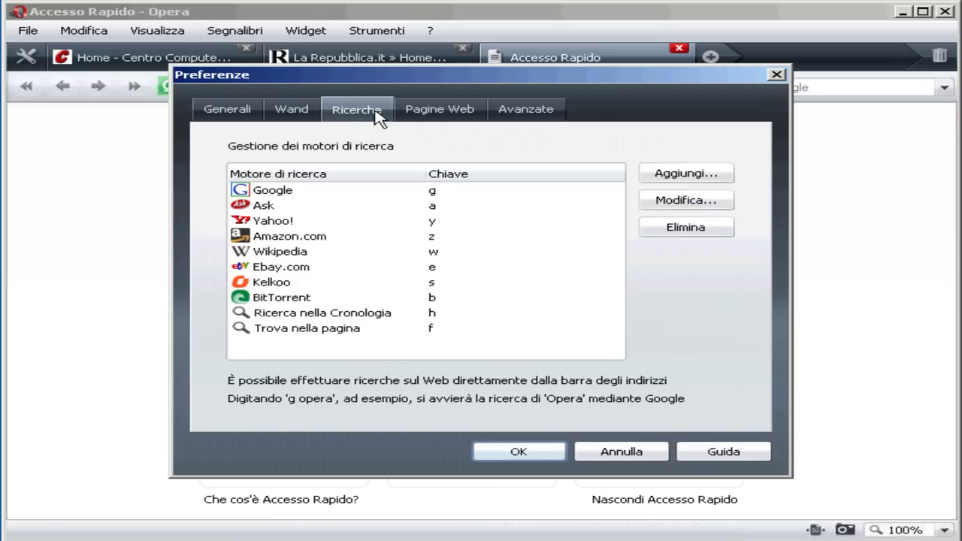
{"action": "left_click", "coordinate": [280, 225]}
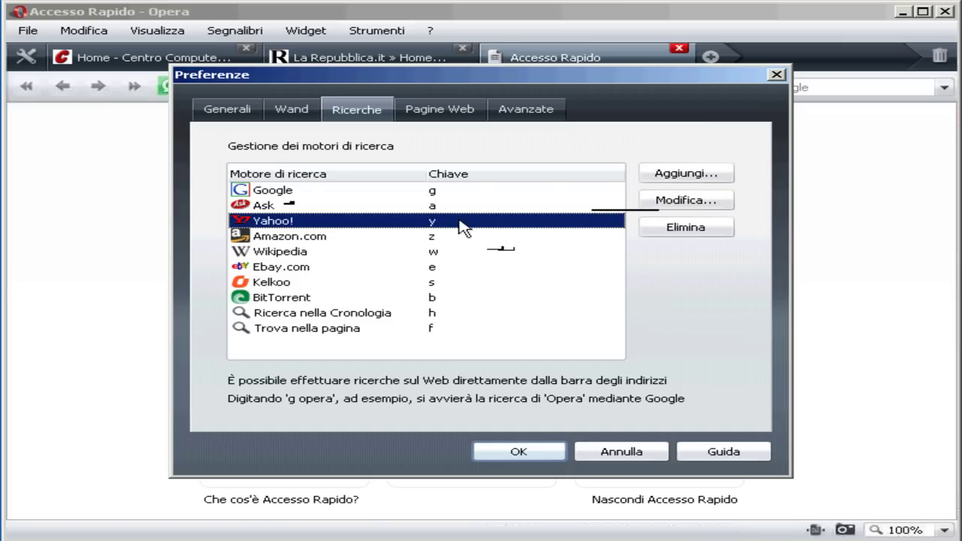
{"action": "left_click", "coordinate": [686, 203]}
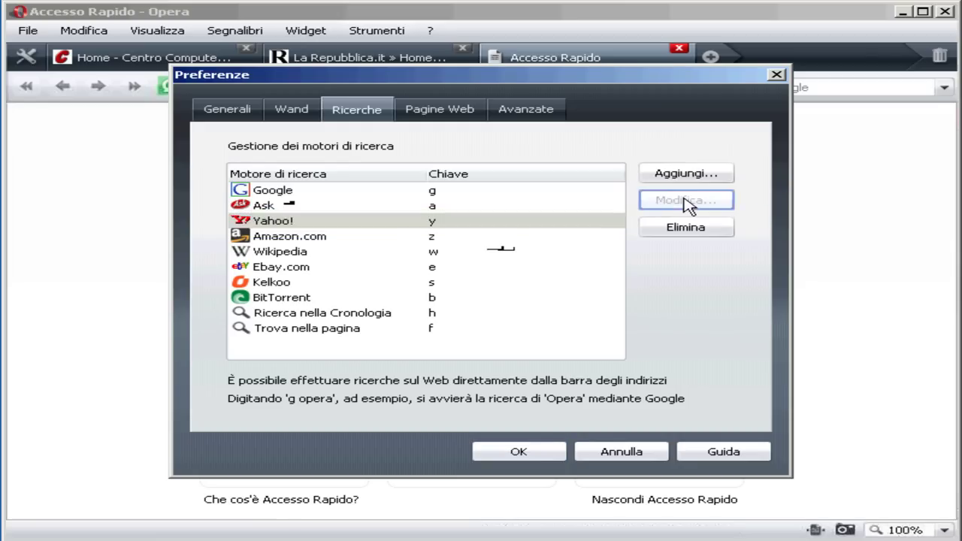
{"action": "left_click", "coordinate": [637, 266]}
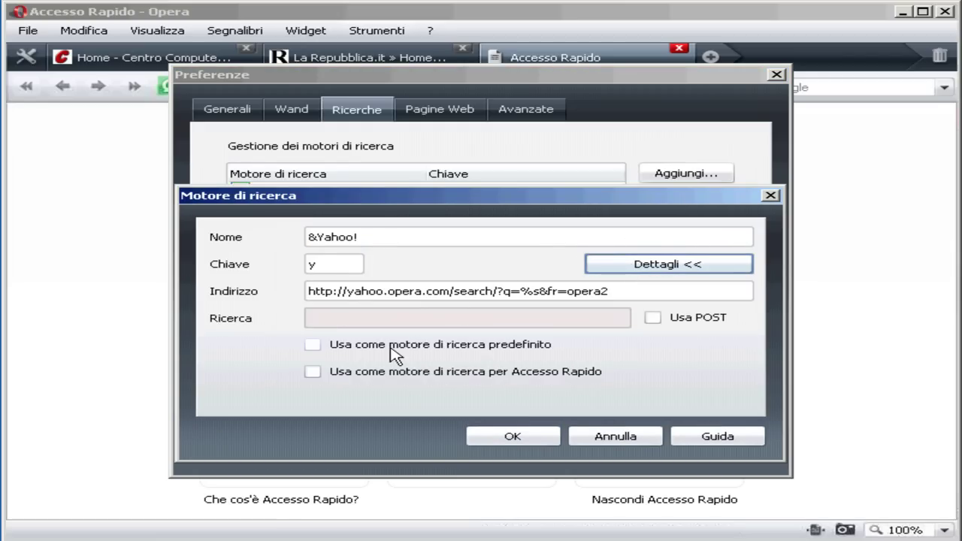
{"action": "left_click", "coordinate": [313, 373]}
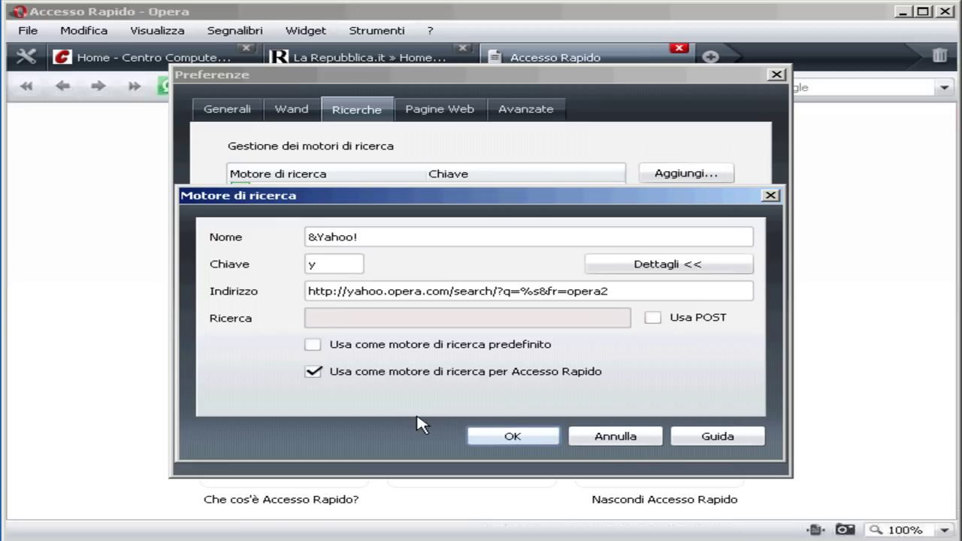
{"action": "left_click", "coordinate": [487, 441]}
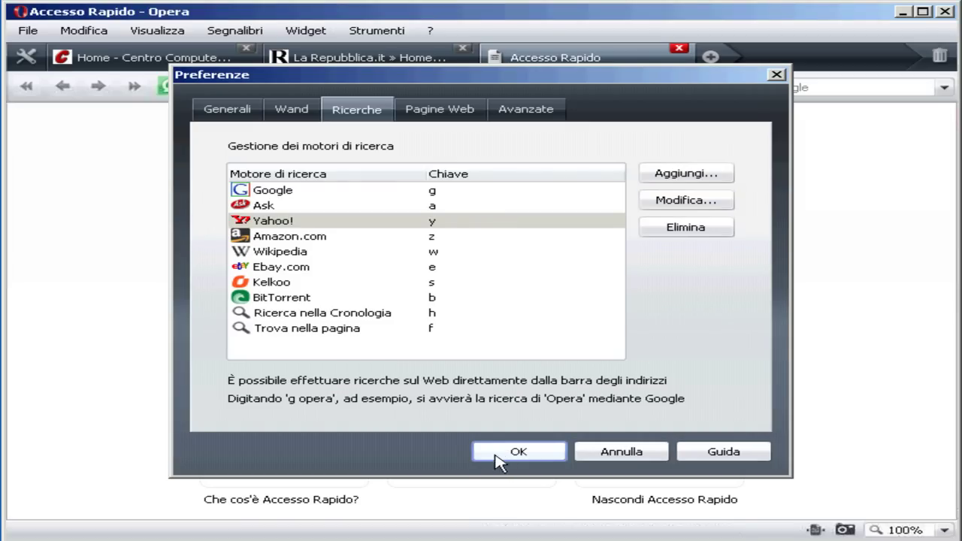
{"action": "left_click", "coordinate": [492, 454]}
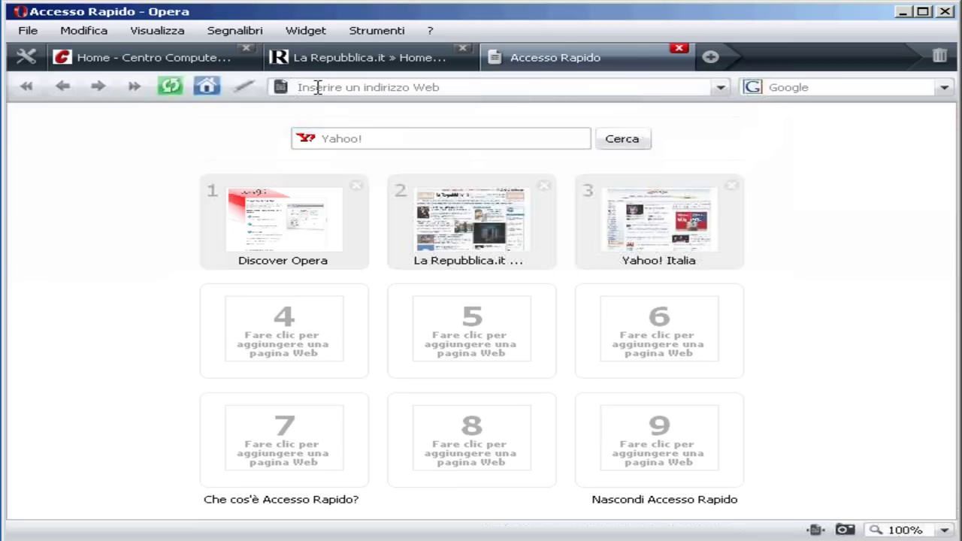
Examine the search engines and their shortcut letters in the search preferences, then dismiss the preferences
{"action": "left_click", "coordinate": [366, 32]}
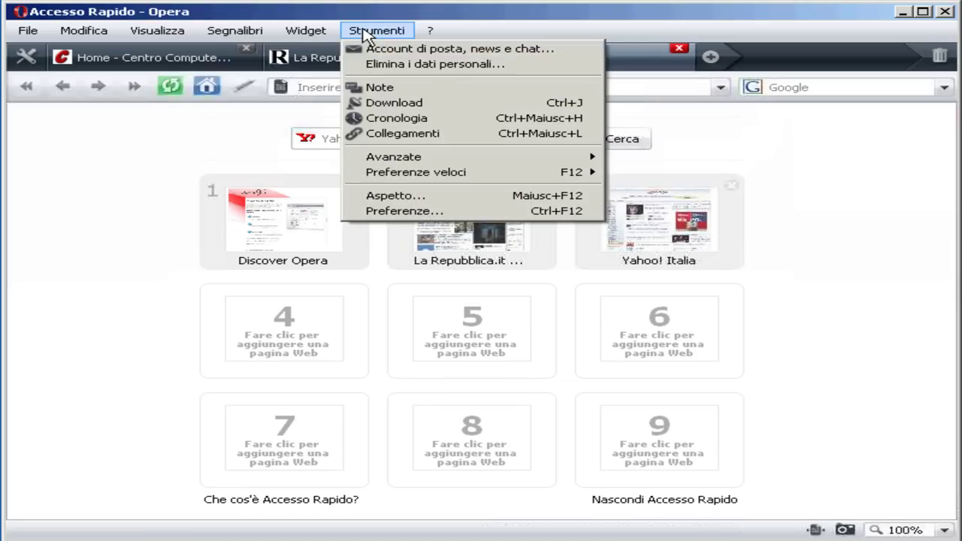
{"action": "left_click", "coordinate": [377, 215]}
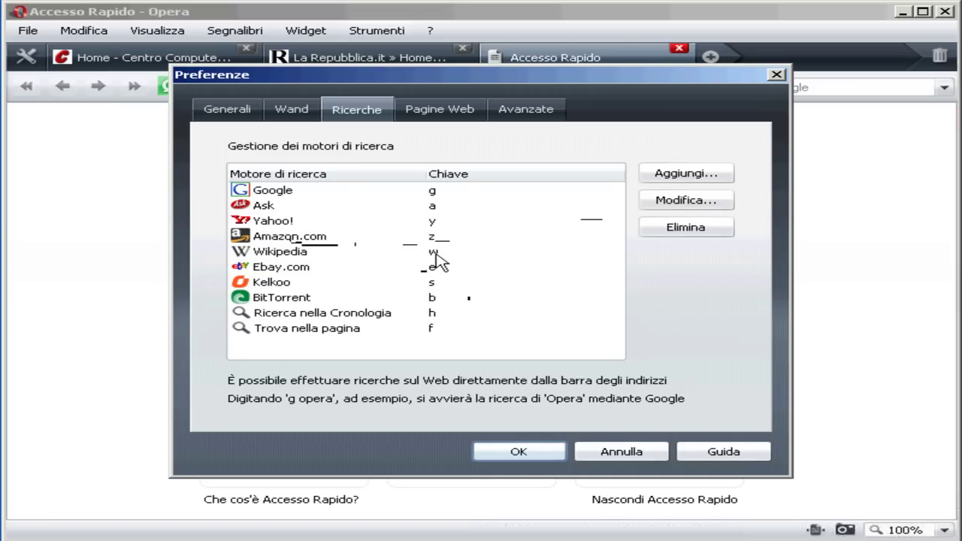
{"action": "left_click", "coordinate": [630, 452]}
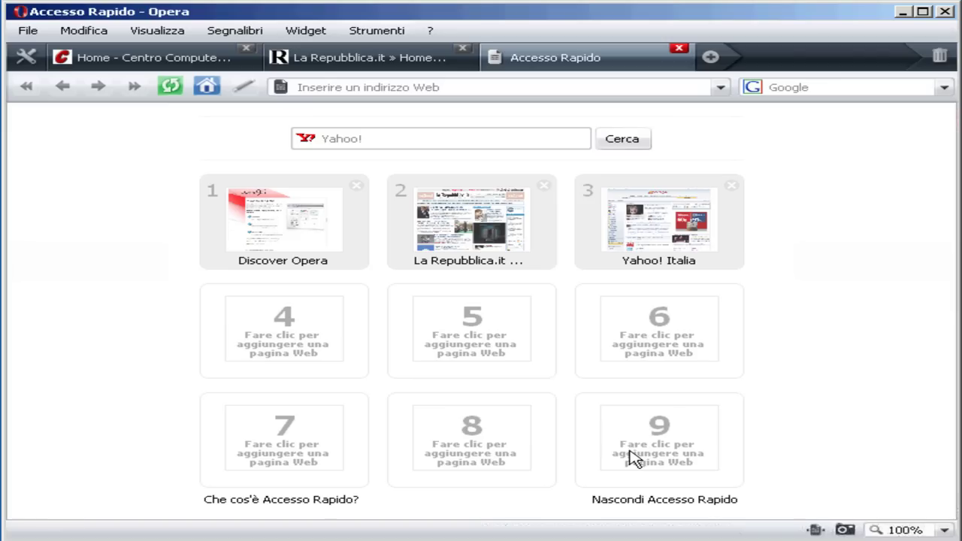
Close the Accesso Rapido tab and run the address-bar search "y giustizia" with Yahoo! in the La Repubblica tab
{"action": "left_click", "coordinate": [676, 51]}
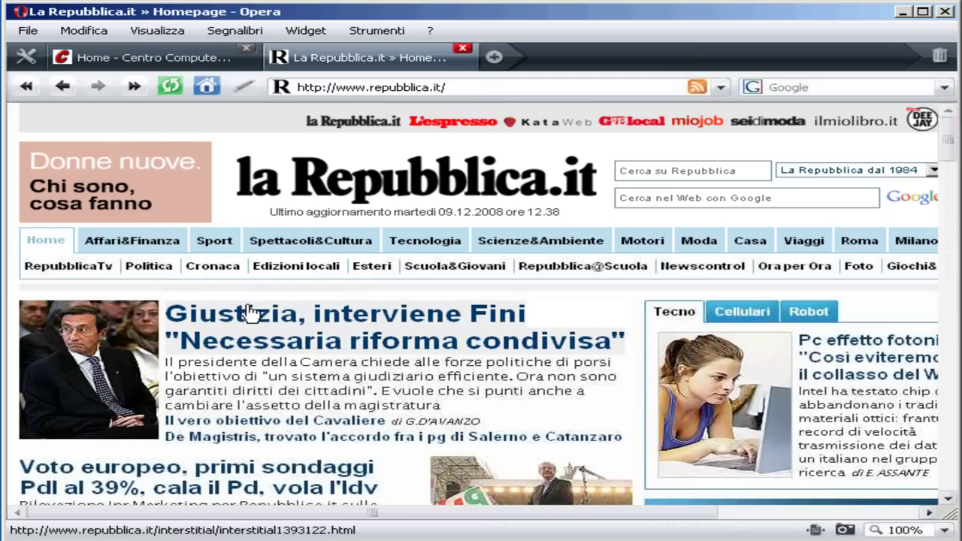
{"action": "scroll", "coordinate": [240, 343], "scroll_direction": "down", "scroll_amount": 3}
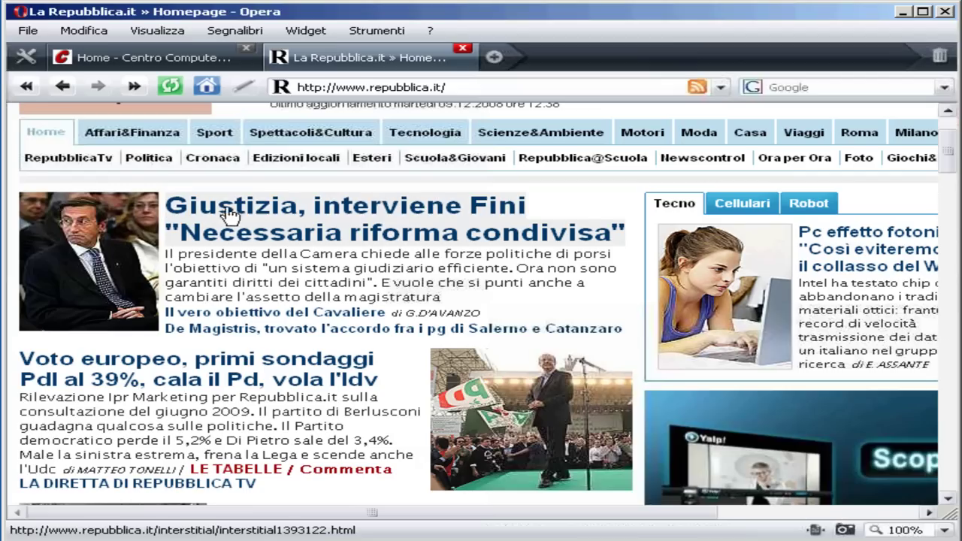
{"action": "left_click", "coordinate": [366, 88]}
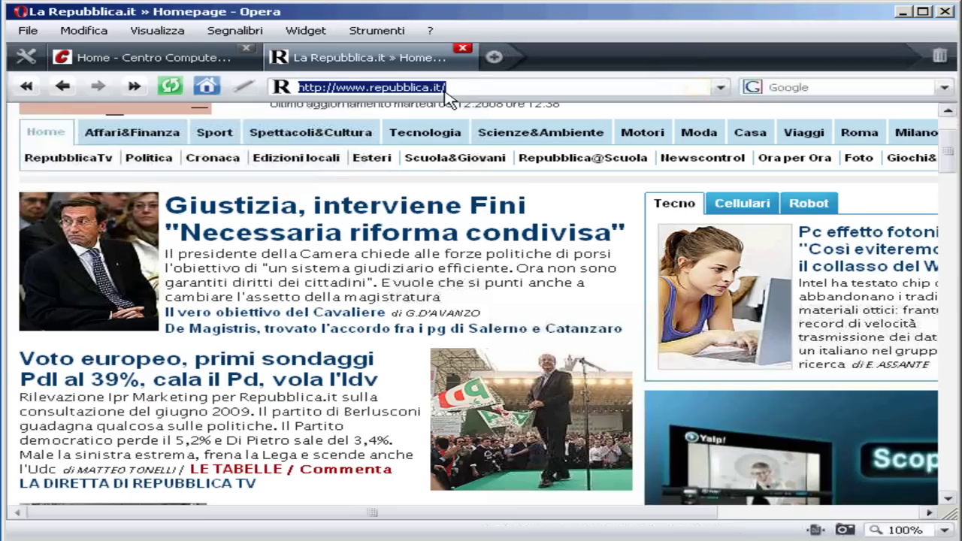
{"action": "type", "text": "y"}
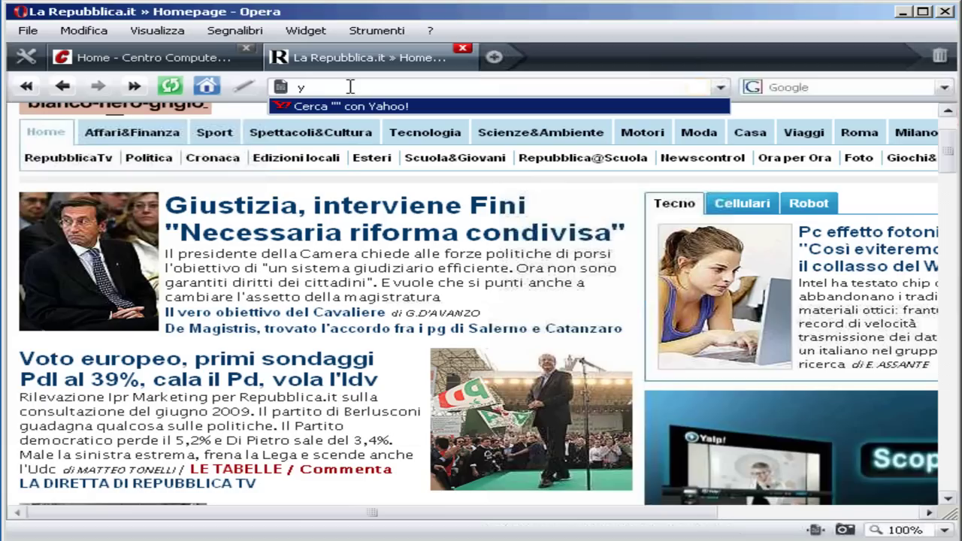
{"action": "type", "text": "giustizia"}
{"action": "key", "text": "Return"}
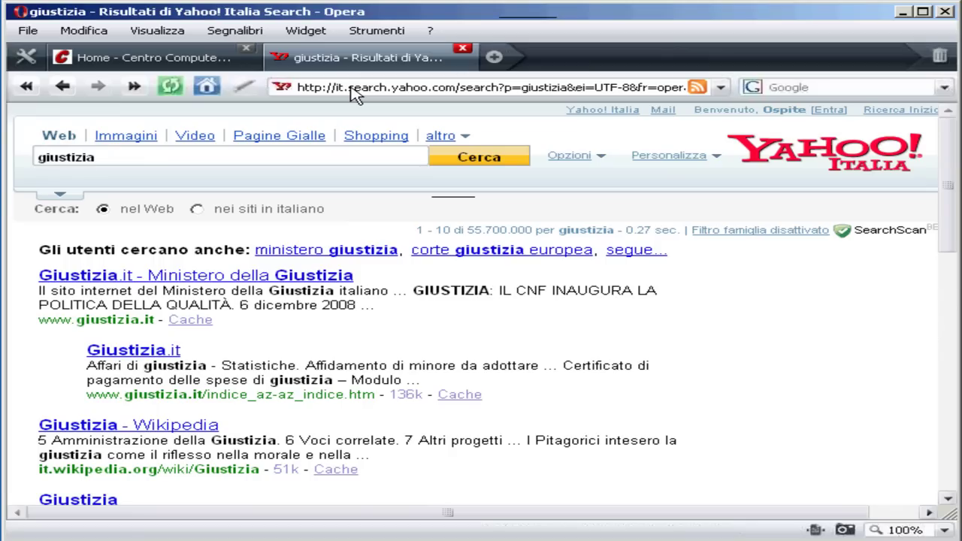
Search Google for "giustizia" from the address bar using the engine prefix "g"
{"action": "left_click", "coordinate": [349, 88]}
{"action": "type", "text": "g"}
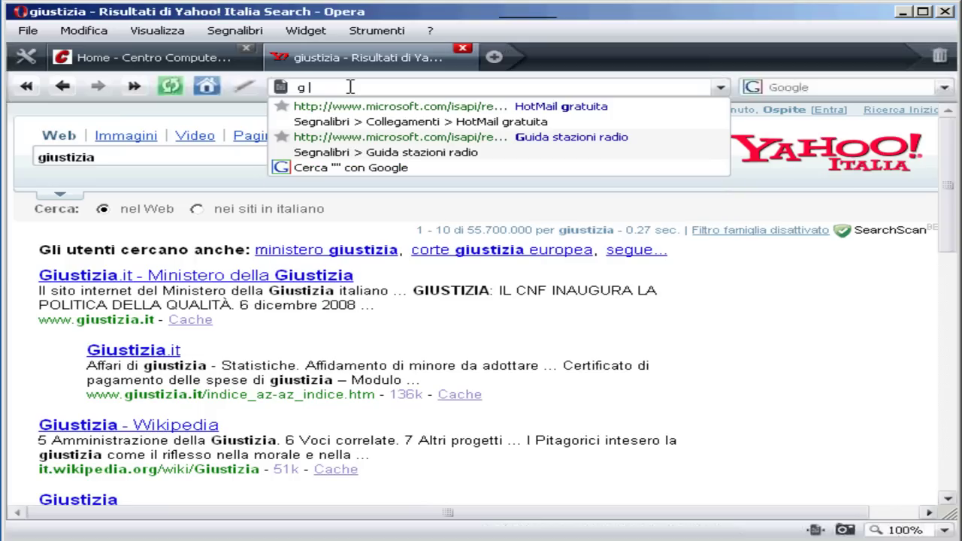
{"action": "type", "text": " giustizia"}
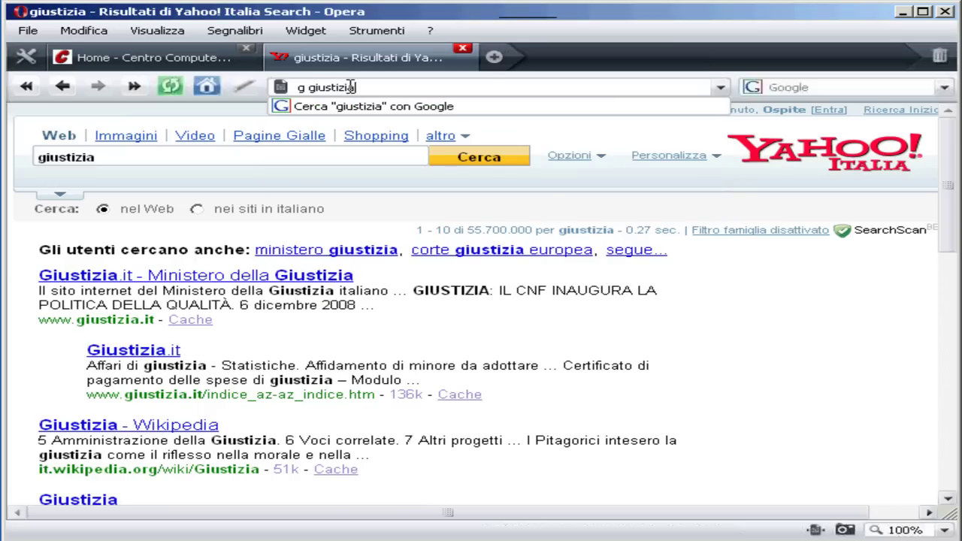
{"action": "key", "text": "Return"}
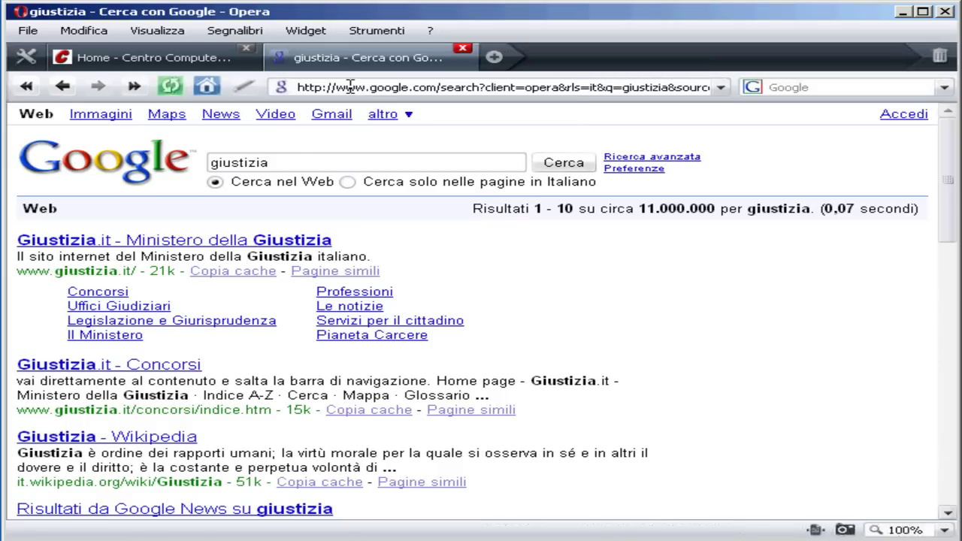
Search Ask for "giustizia" from the address bar using the engine prefix "a"
{"action": "left_click", "coordinate": [350, 86]}
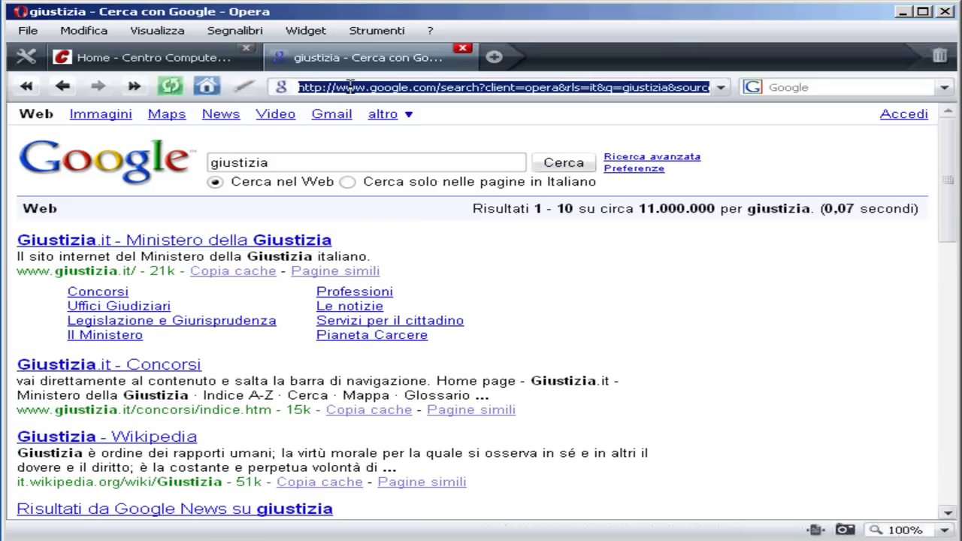
{"action": "type", "text": "a"}
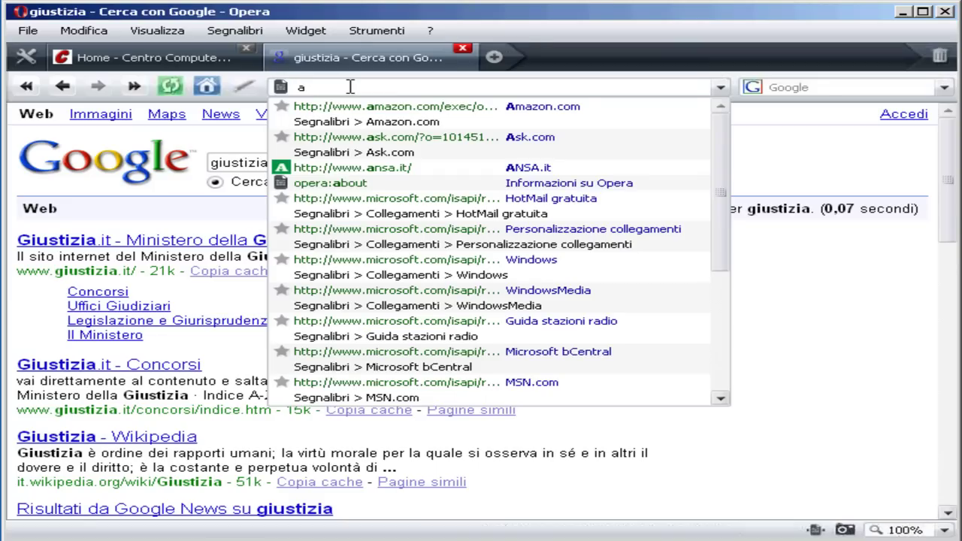
{"action": "type", "text": " giustizia"}
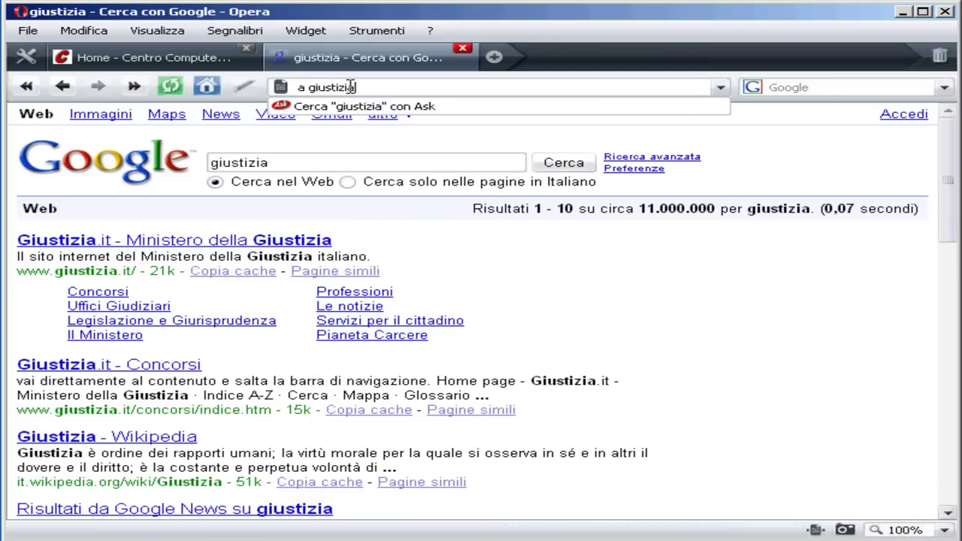
{"action": "key", "text": "Return"}
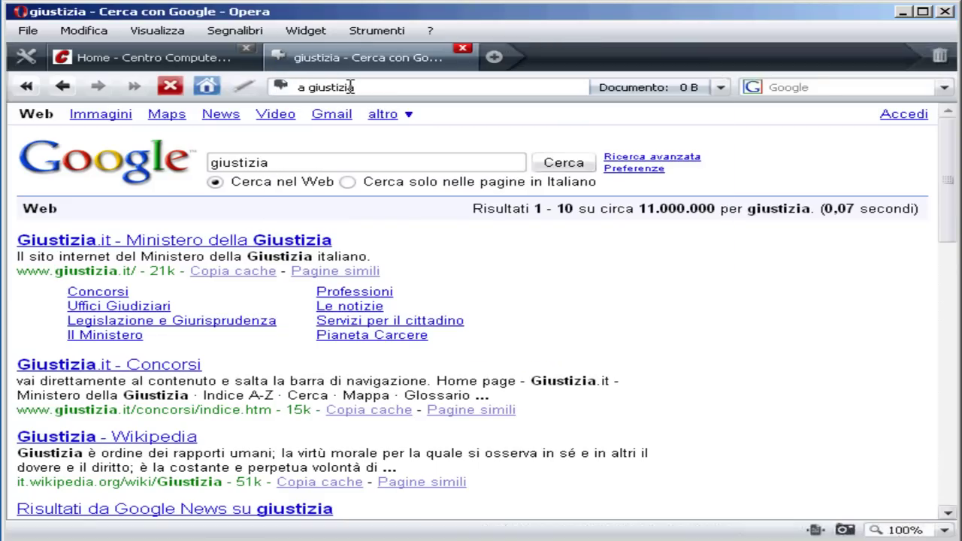